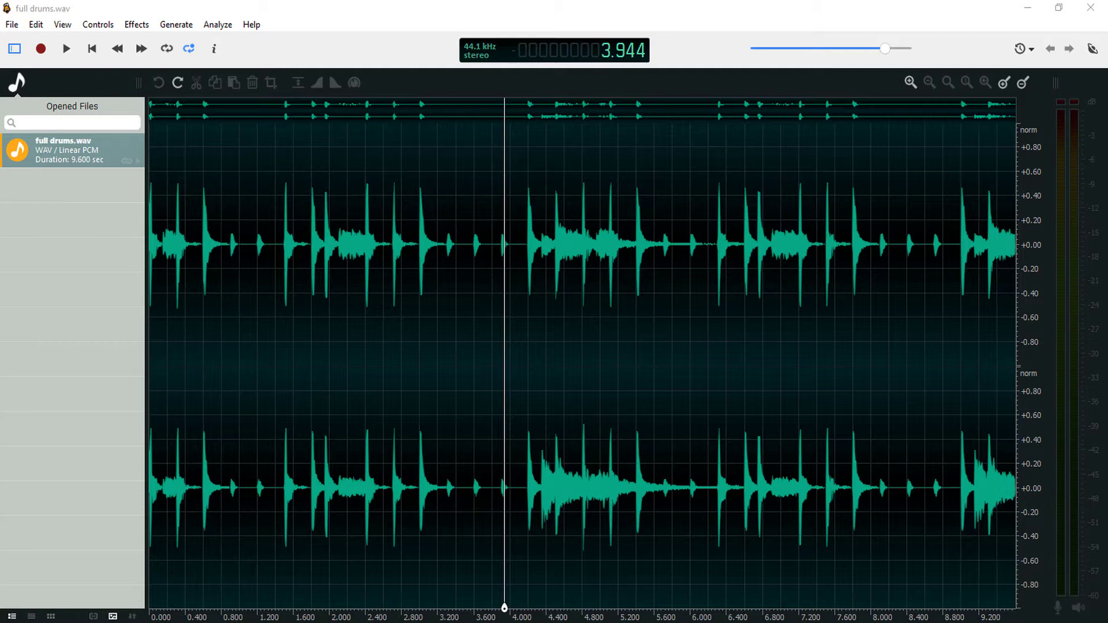
Open the Compressor settings from the Effects menu and dismiss them without applying
left_click(141, 25)
mouse_move(230, 237)
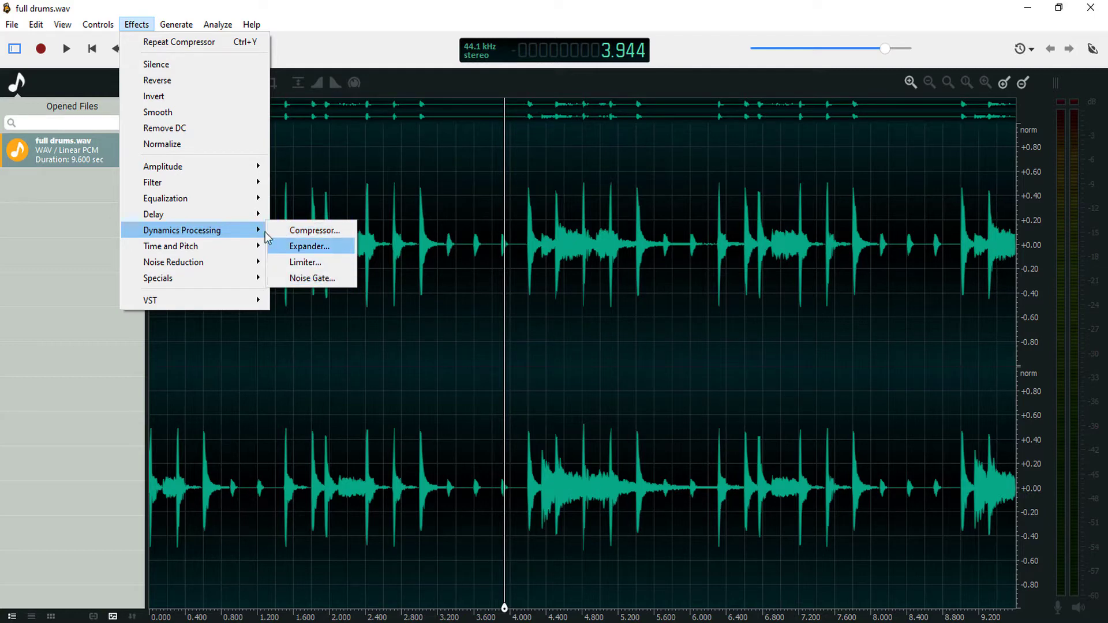
left_click(292, 230)
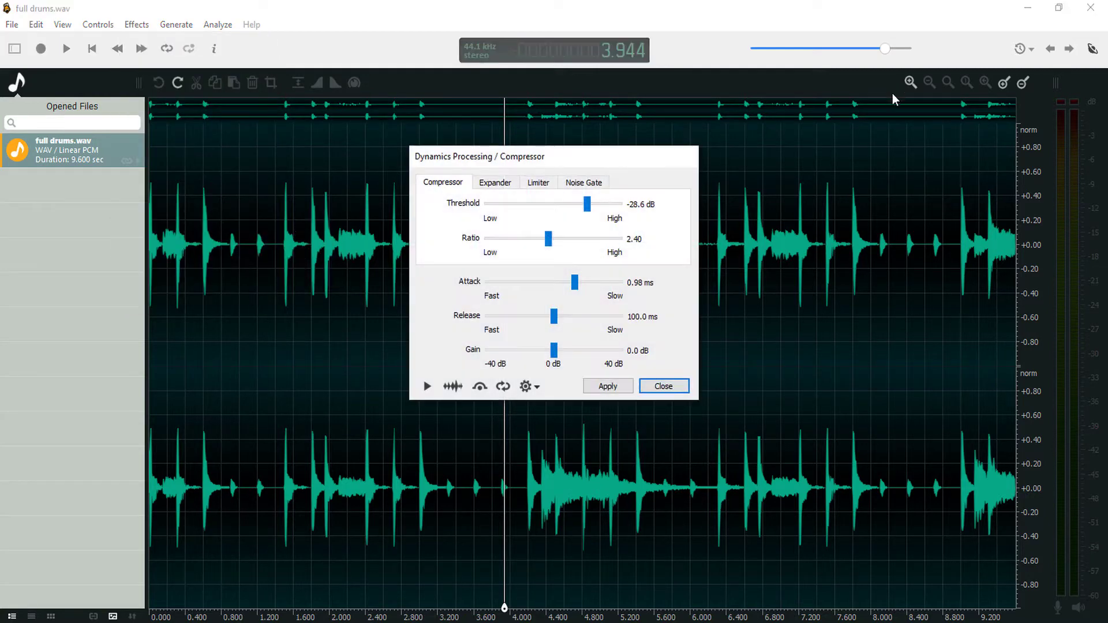
left_click(669, 386)
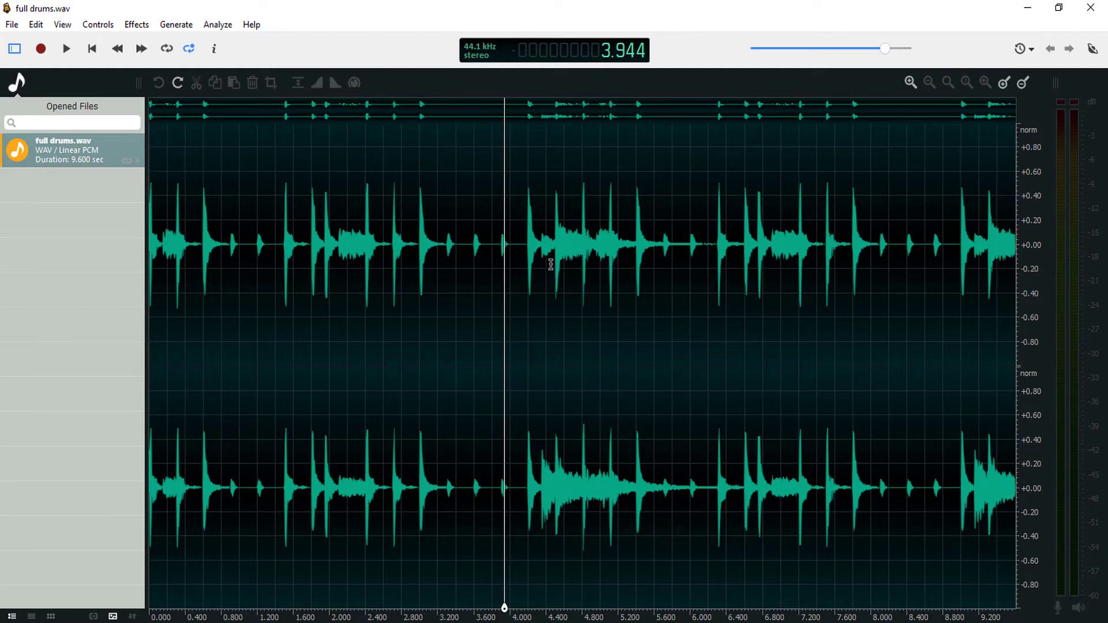
Play the drum loop from 1.442 s, then park the cursor near 3 s
left_click(412, 194)
left_click(433, 440)
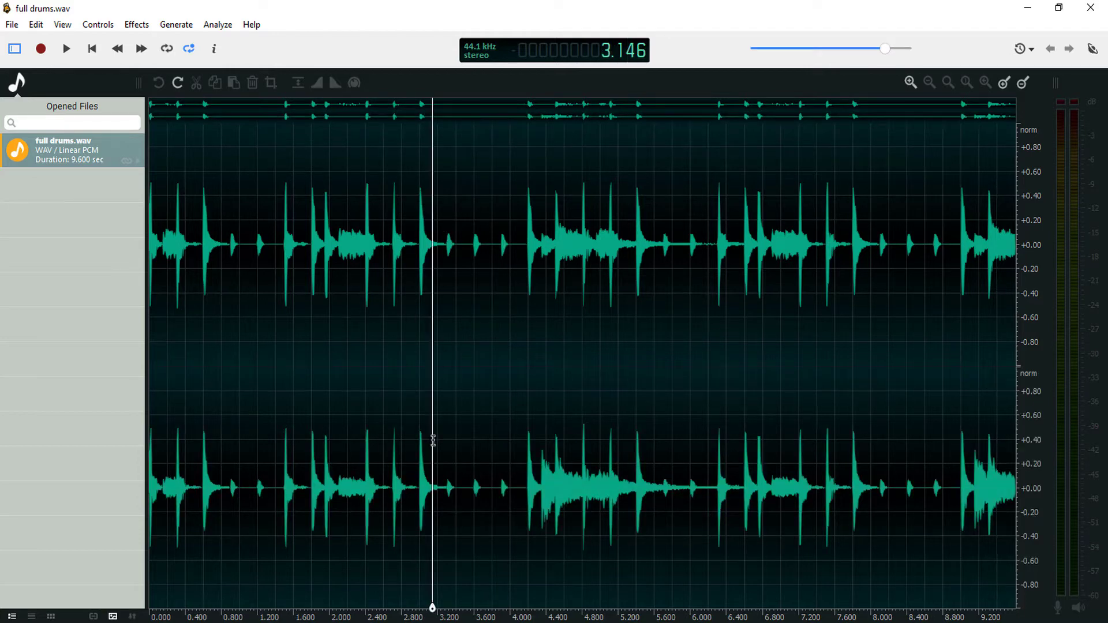
left_click(278, 183)
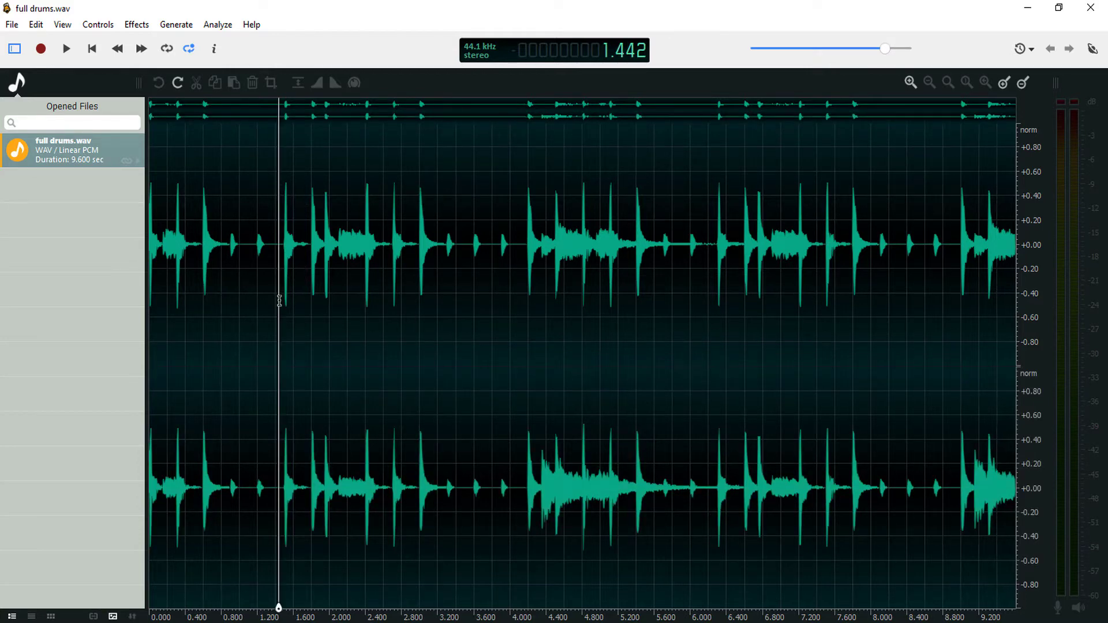
key("space")
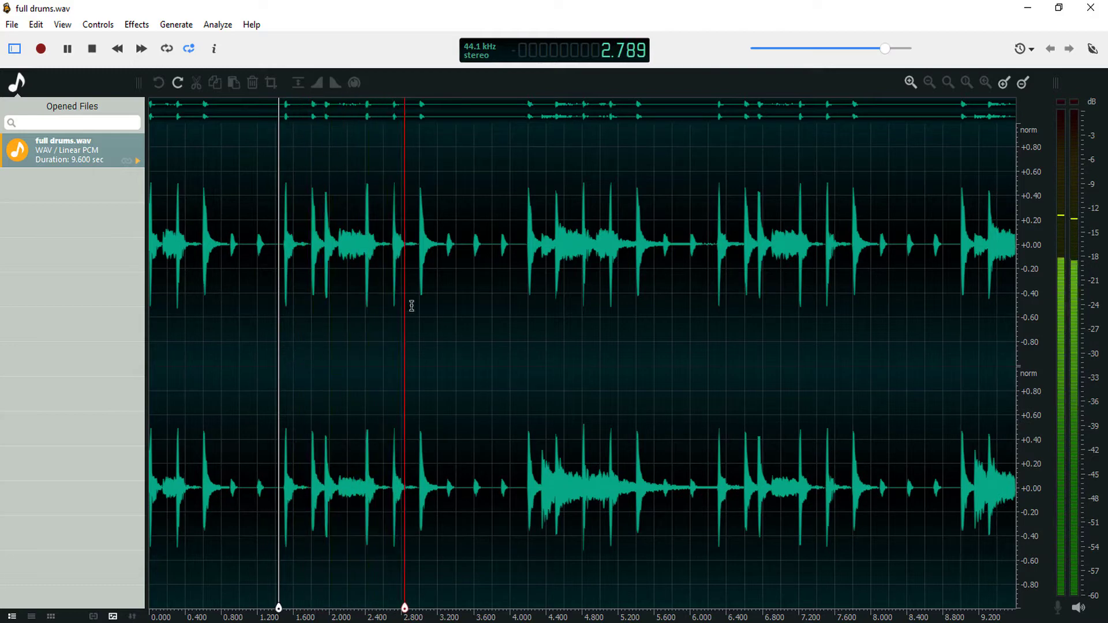
key("space")
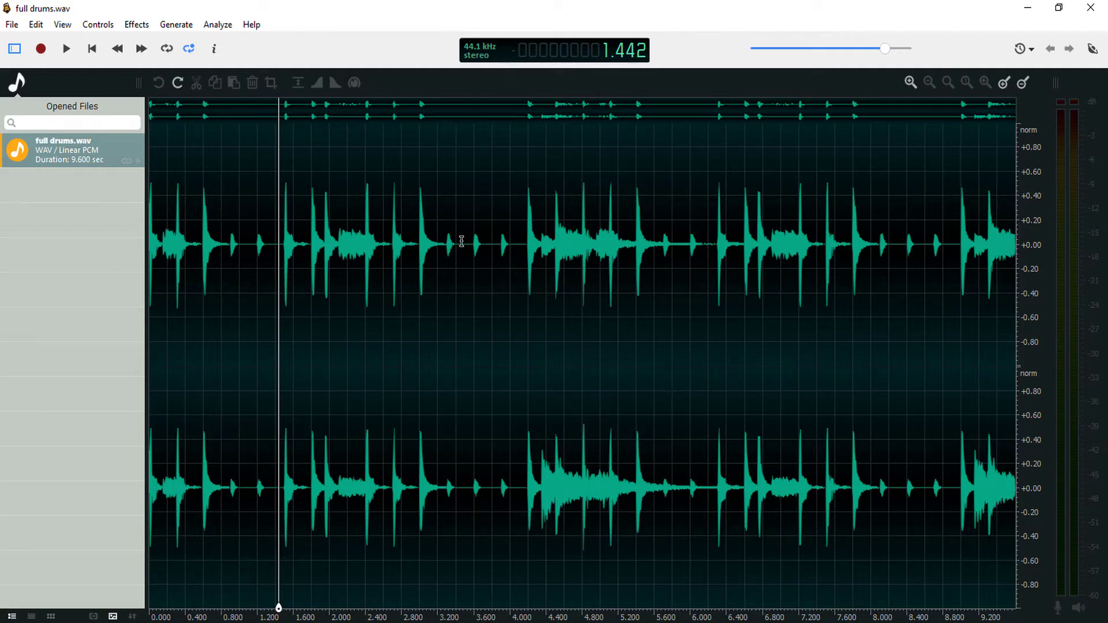
left_click(421, 210)
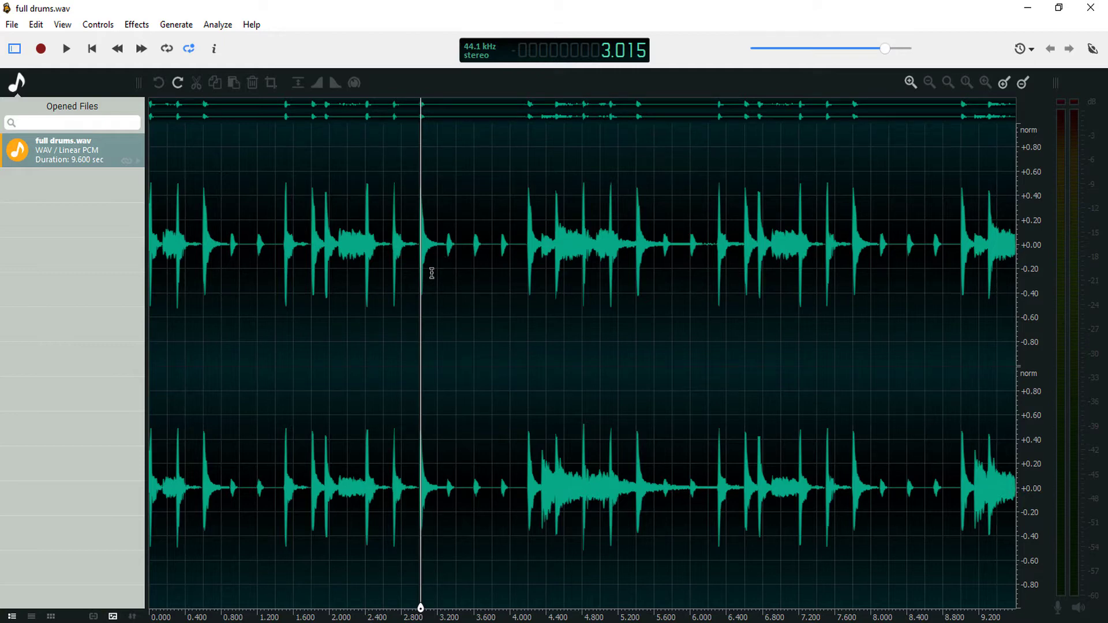
Create a new mono file, untitled #26, and record about 15 seconds of speech
double_click(98, 188)
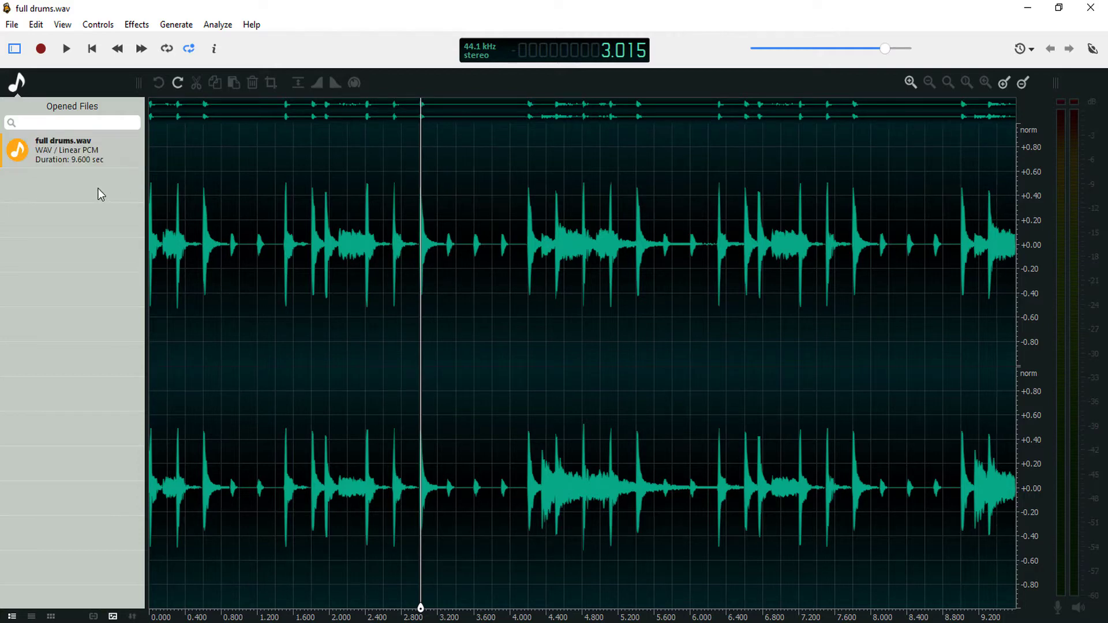
left_click(565, 255)
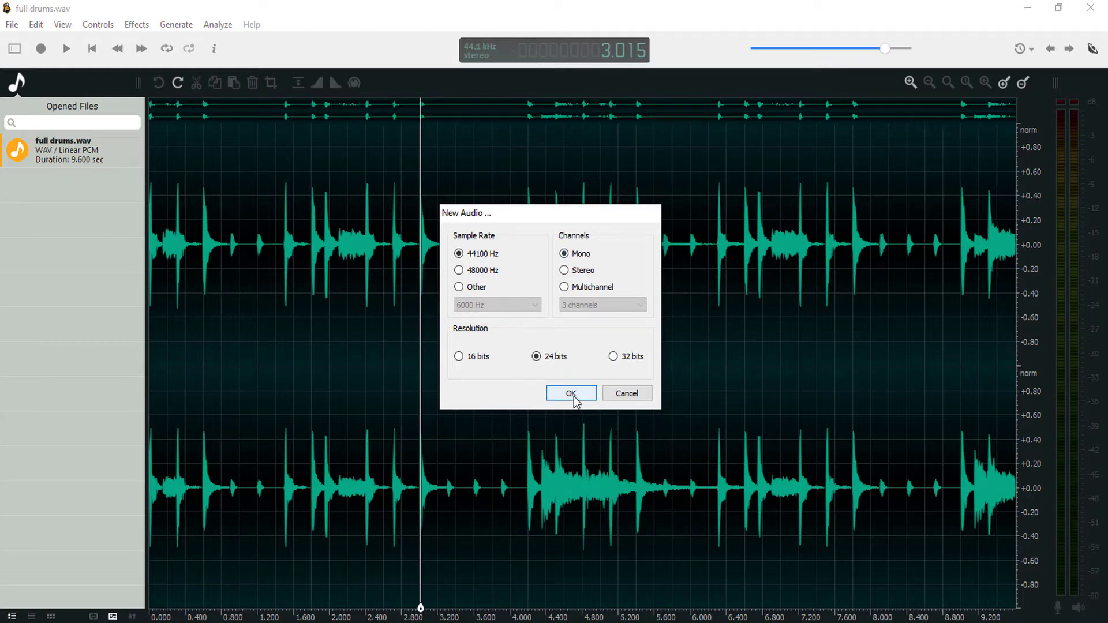
left_click(573, 396)
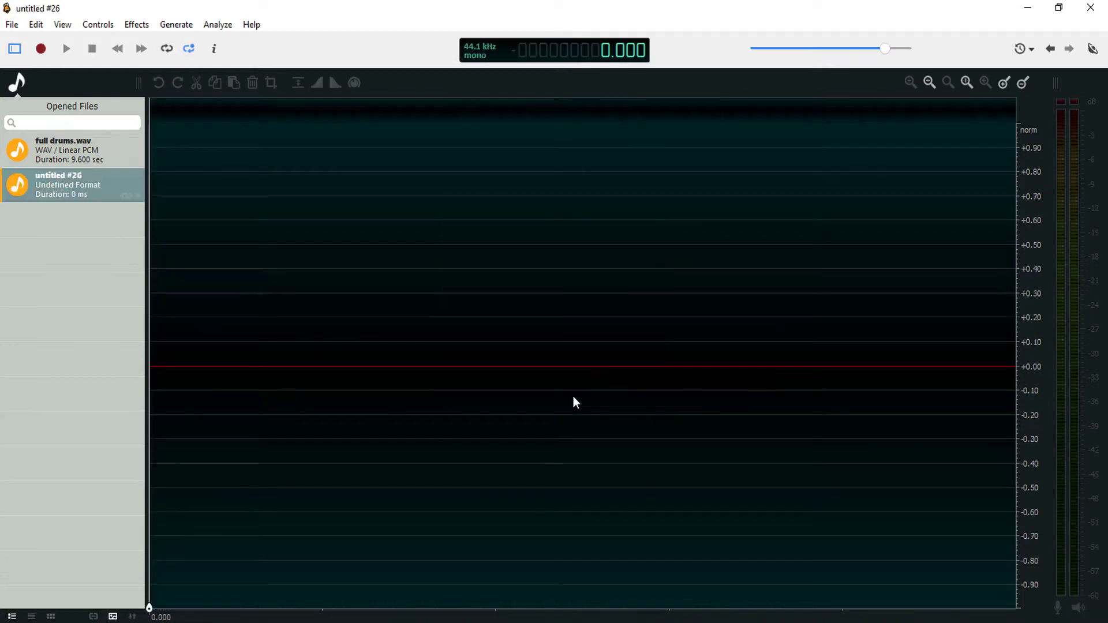
left_click(44, 56)
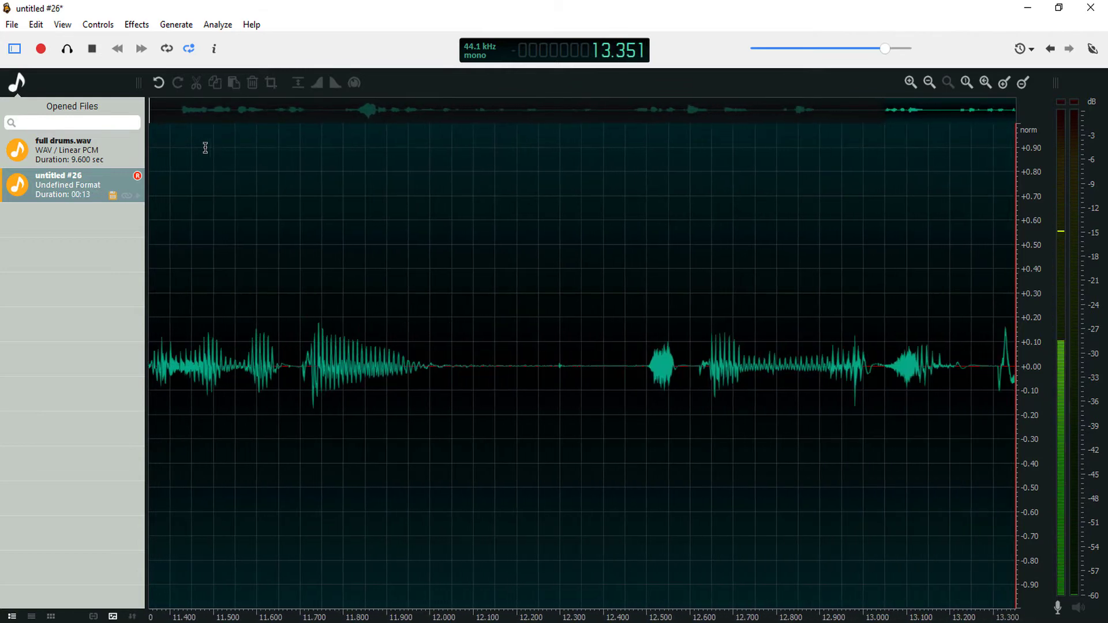
left_click(86, 52)
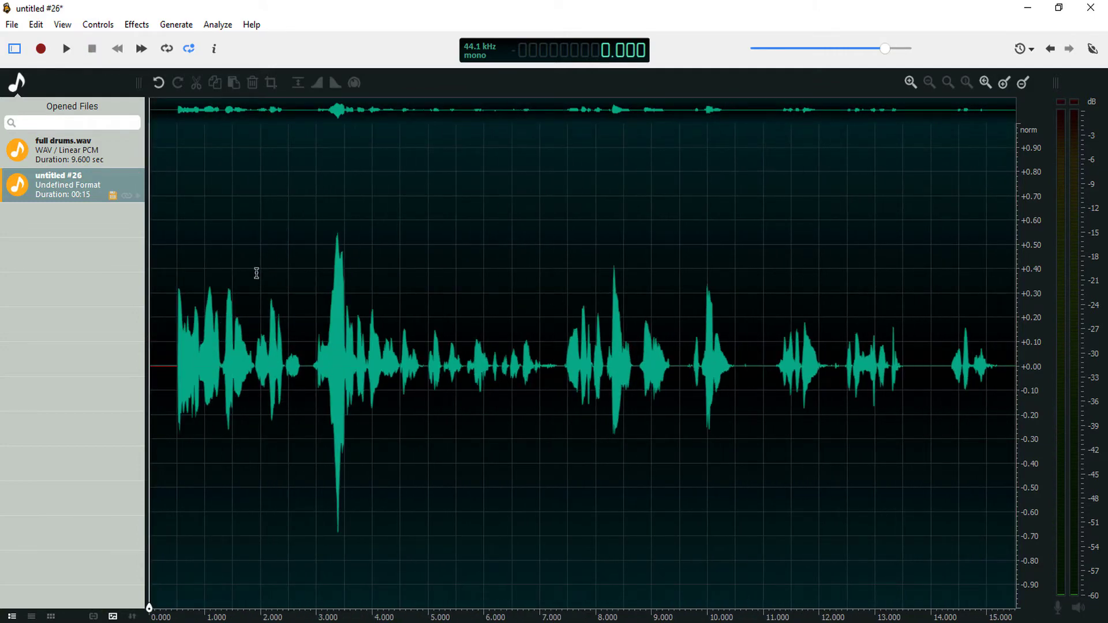
key("space")
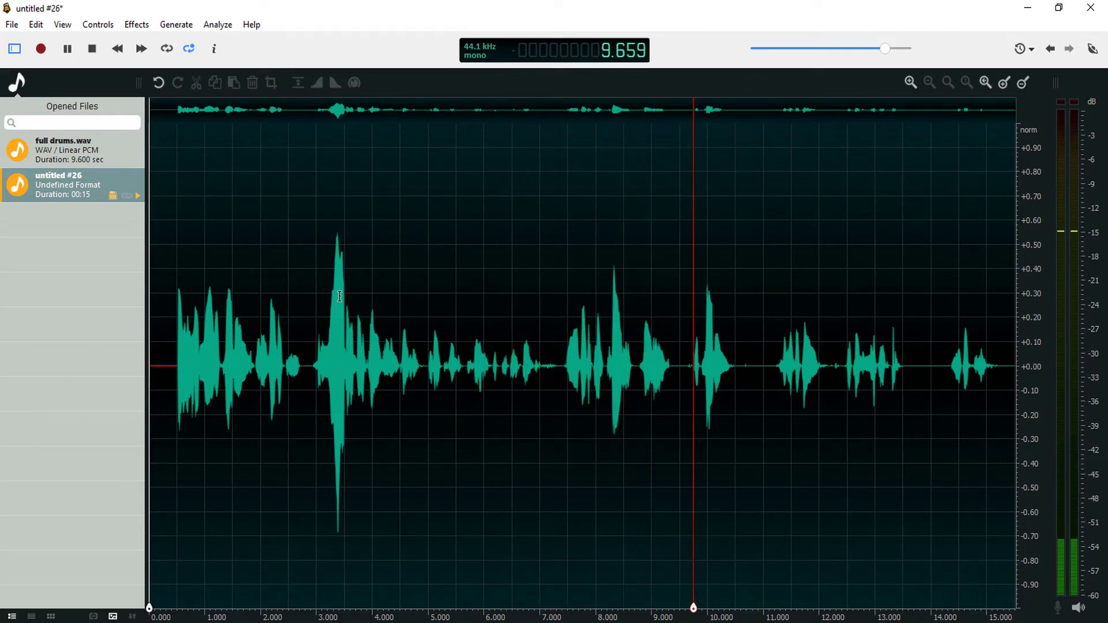
key("space")
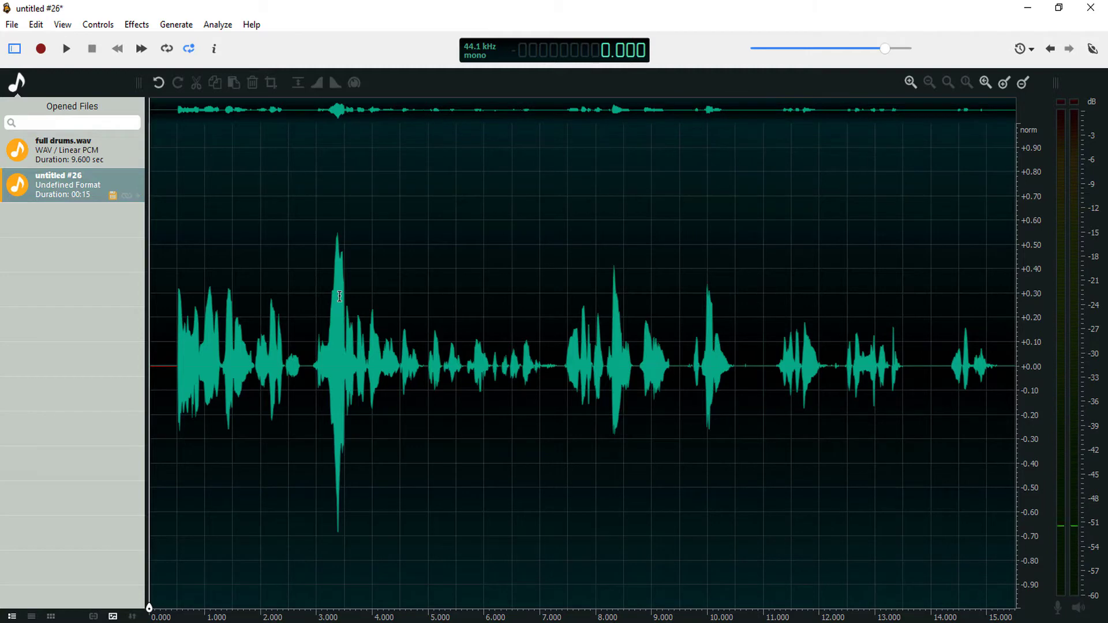
left_click_drag(445, 321, 550, 323)
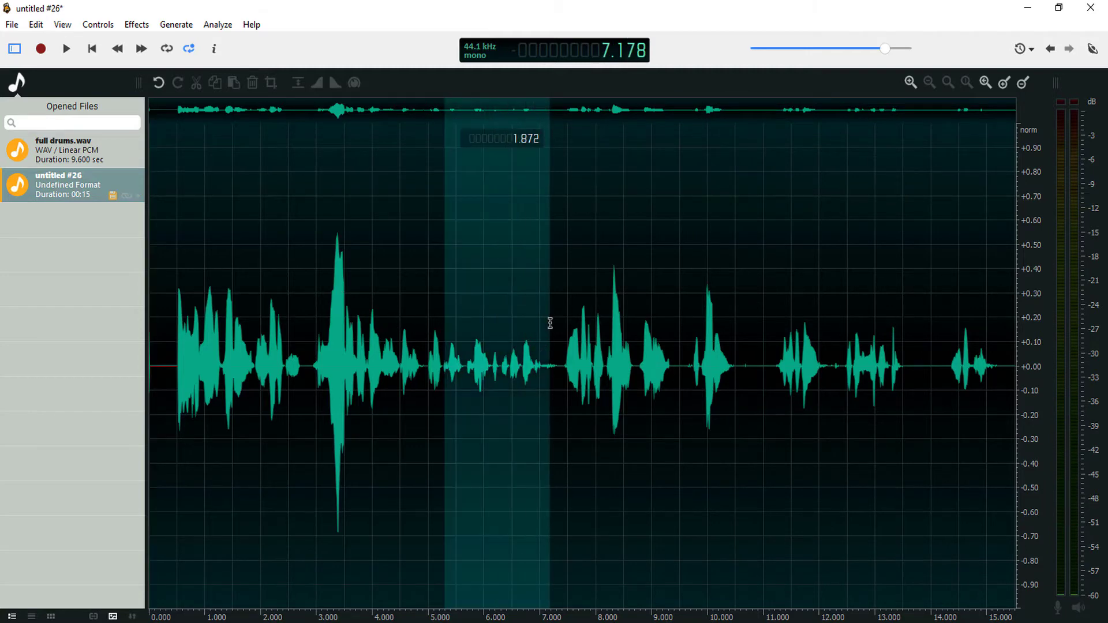
left_click(498, 345)
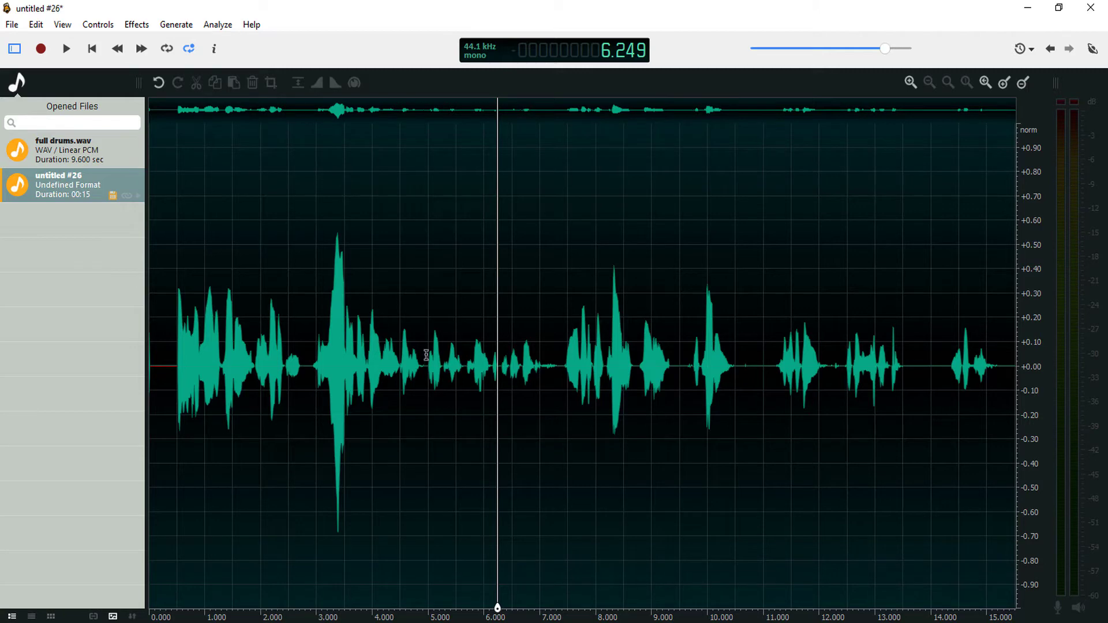
left_click_drag(441, 341, 558, 340)
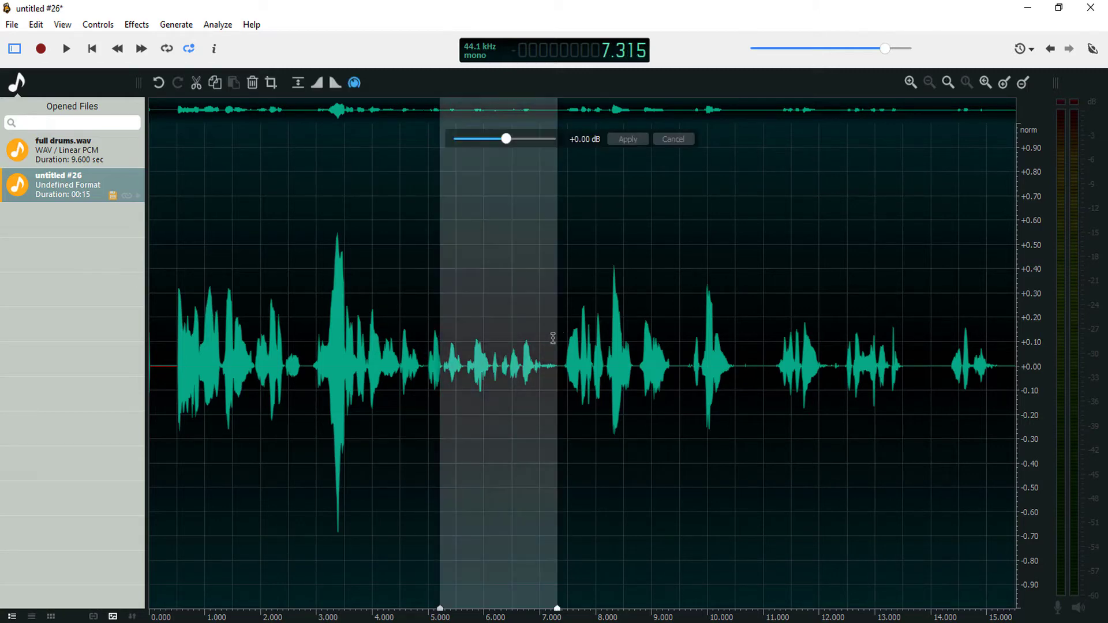
left_click(503, 340)
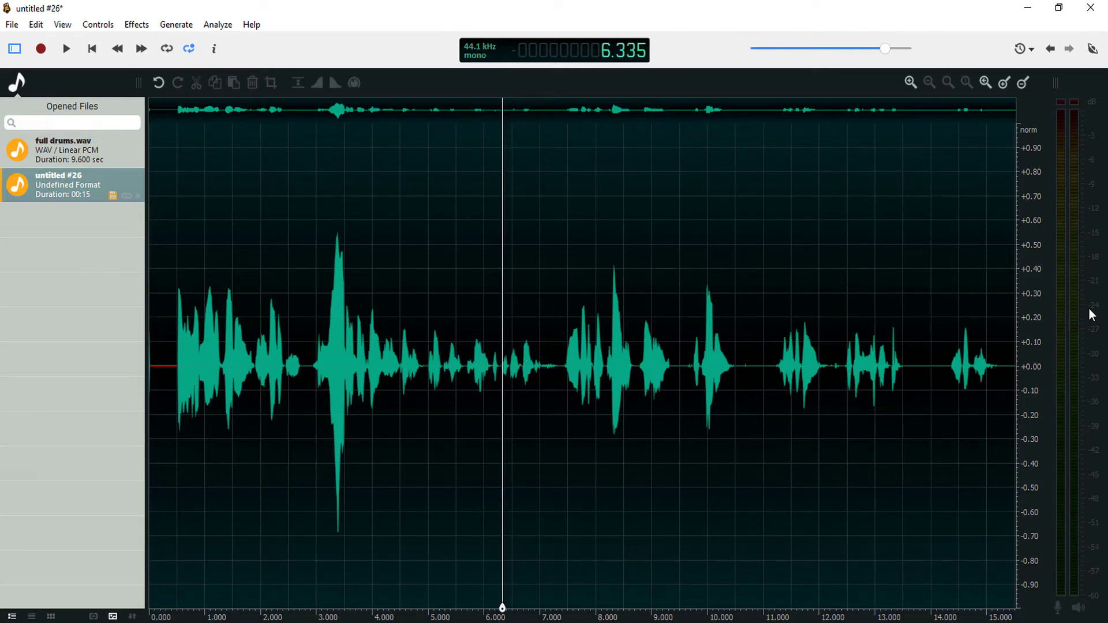
left_click(394, 332)
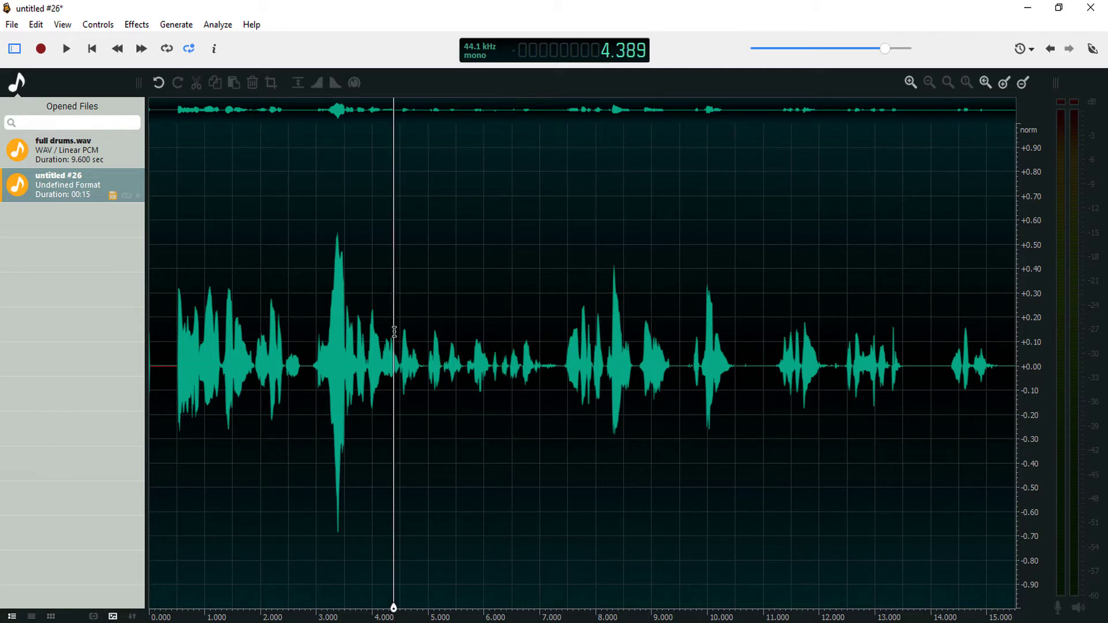
key("space")
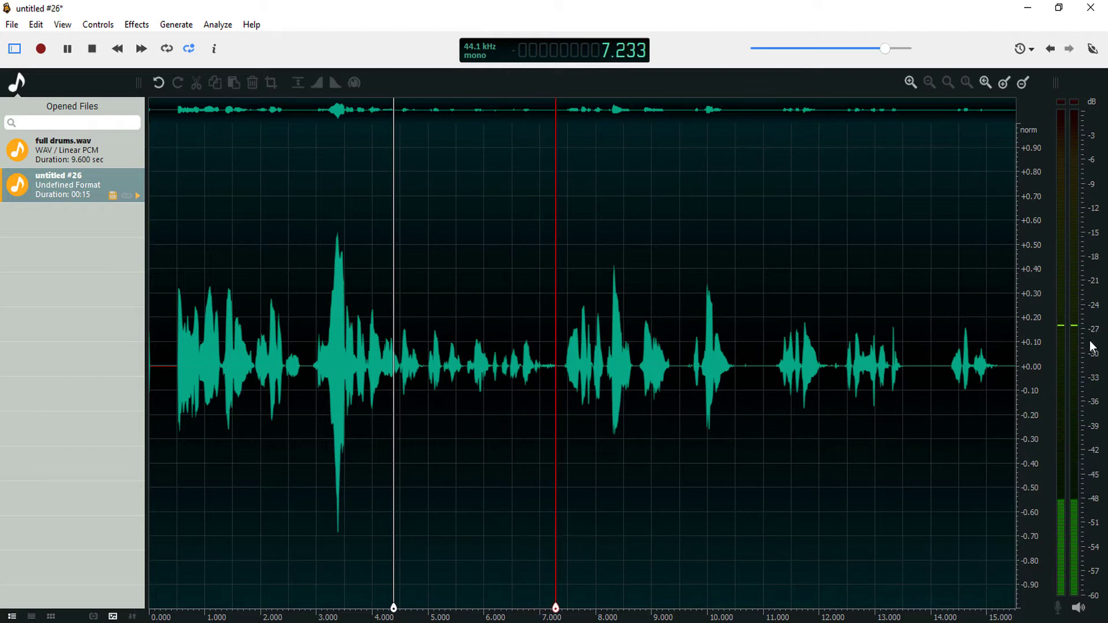
key("space")
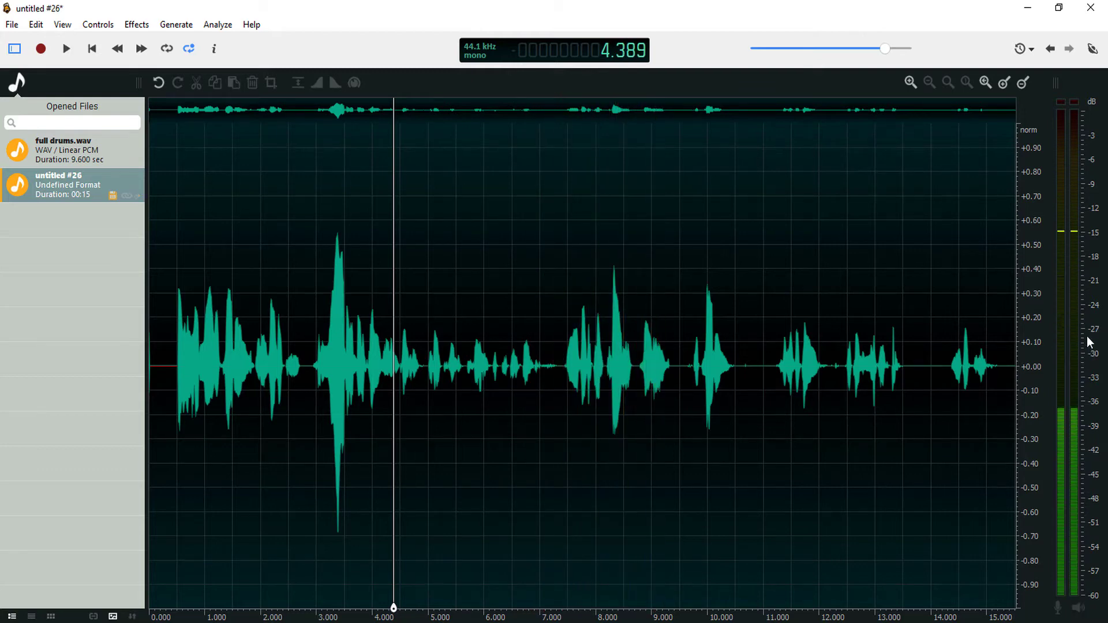
key("space")
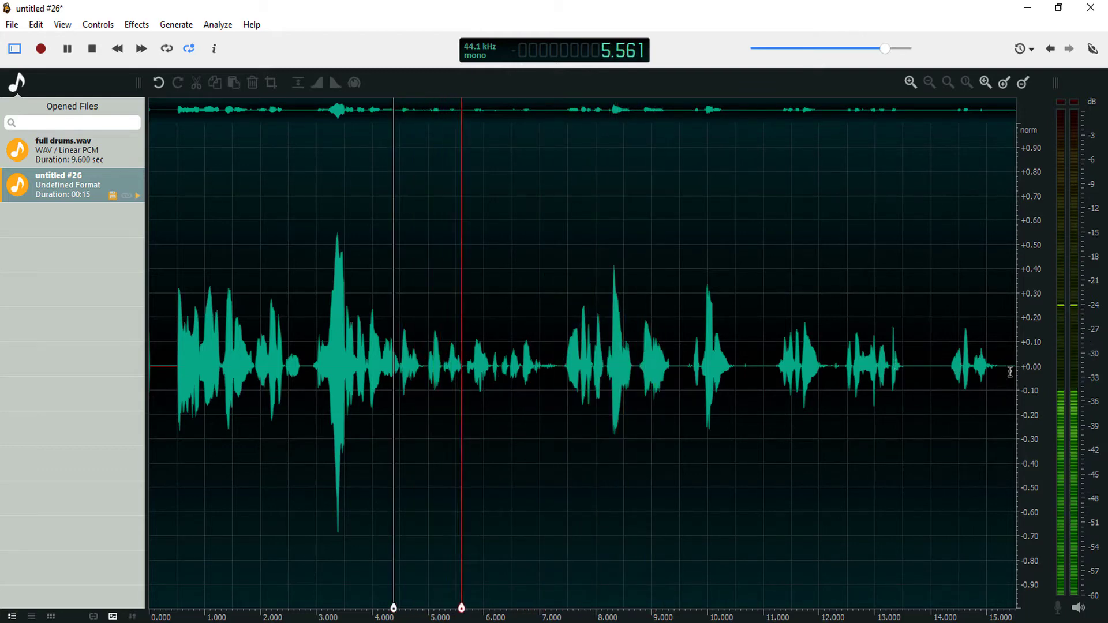
key("space")
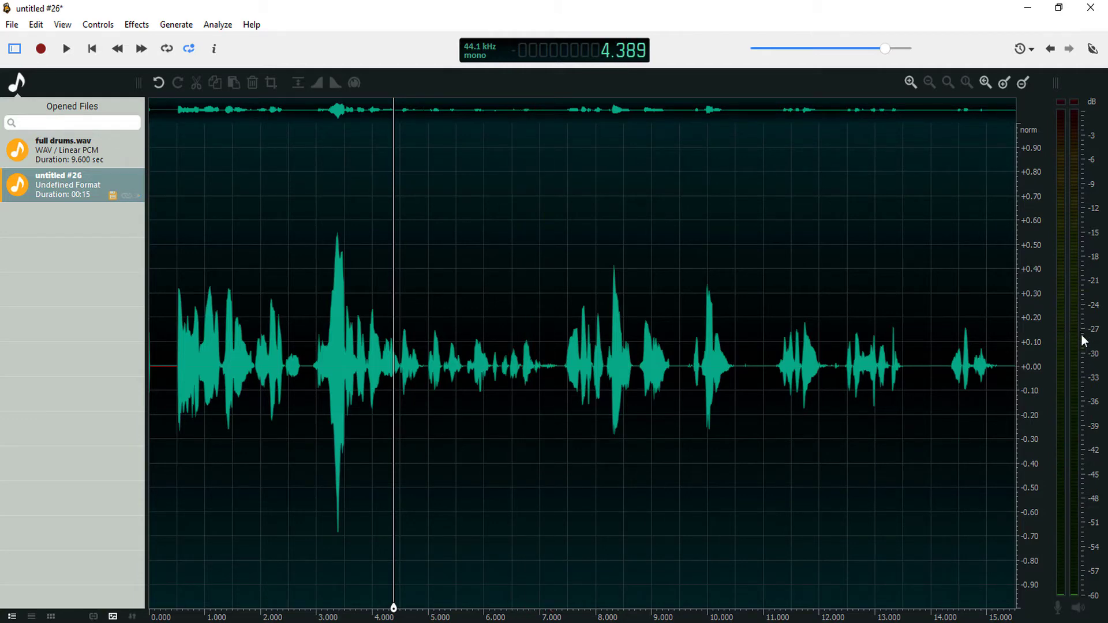
left_click(137, 24)
mouse_move(249, 220)
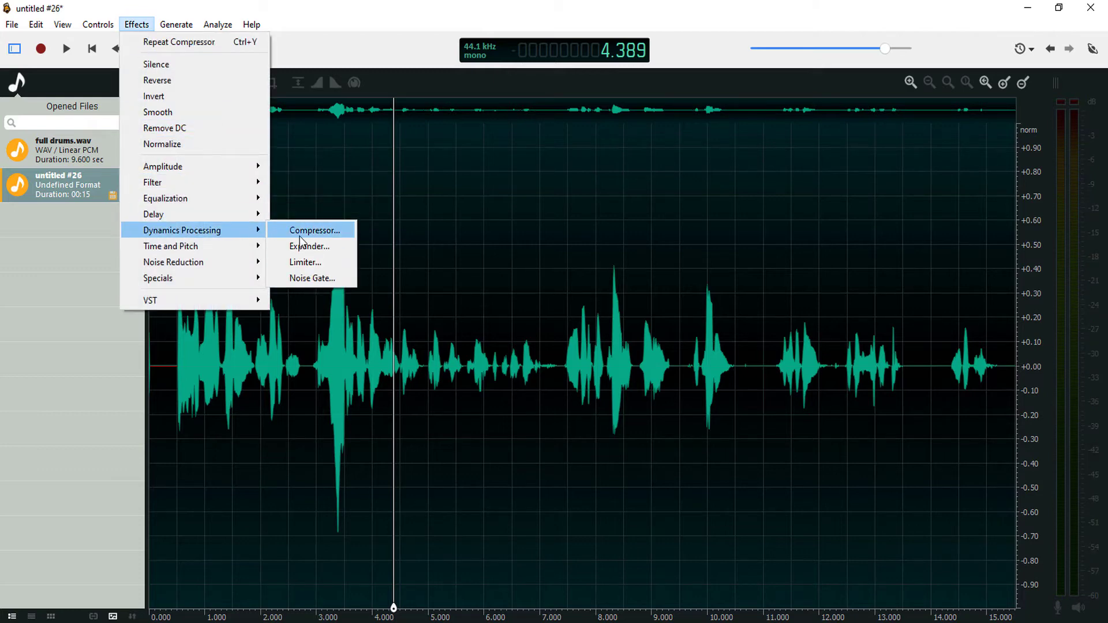
Reset the Compressor to defaults, set threshold -26.0 dB and ratio 2.02, preview, then apply
left_click(301, 231)
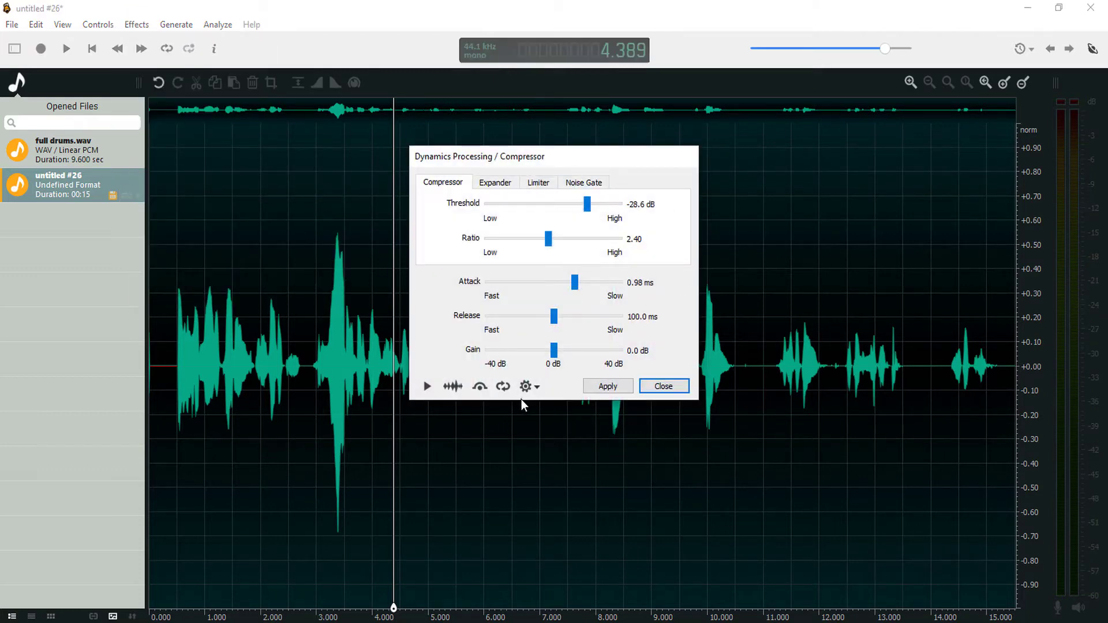
left_click(526, 387)
left_click(551, 407)
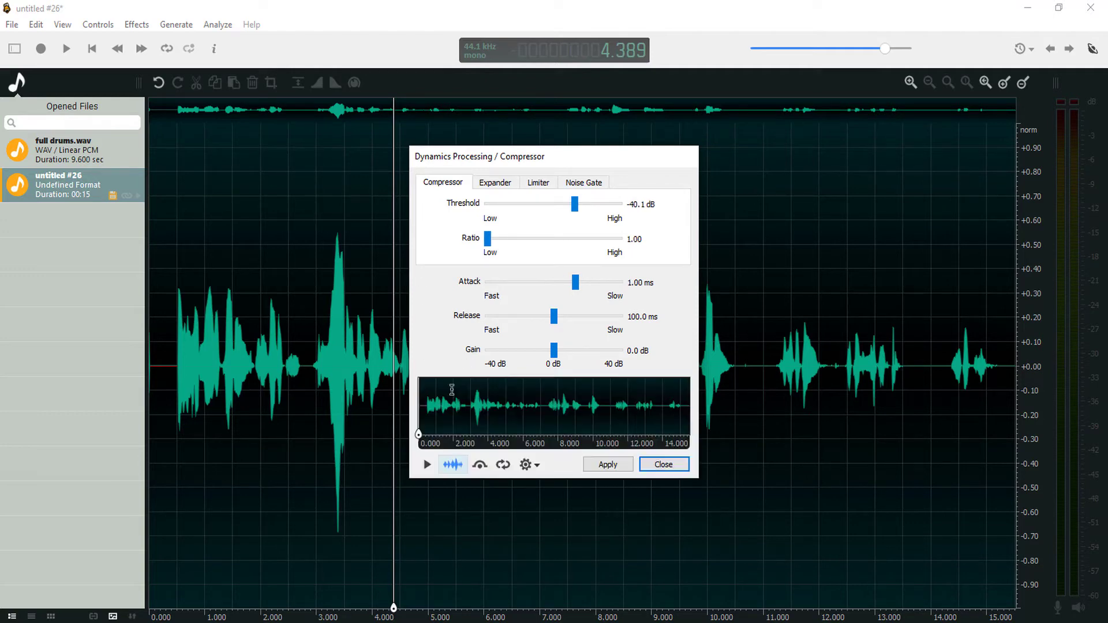
left_click(450, 385)
left_click_drag(577, 210, 597, 233)
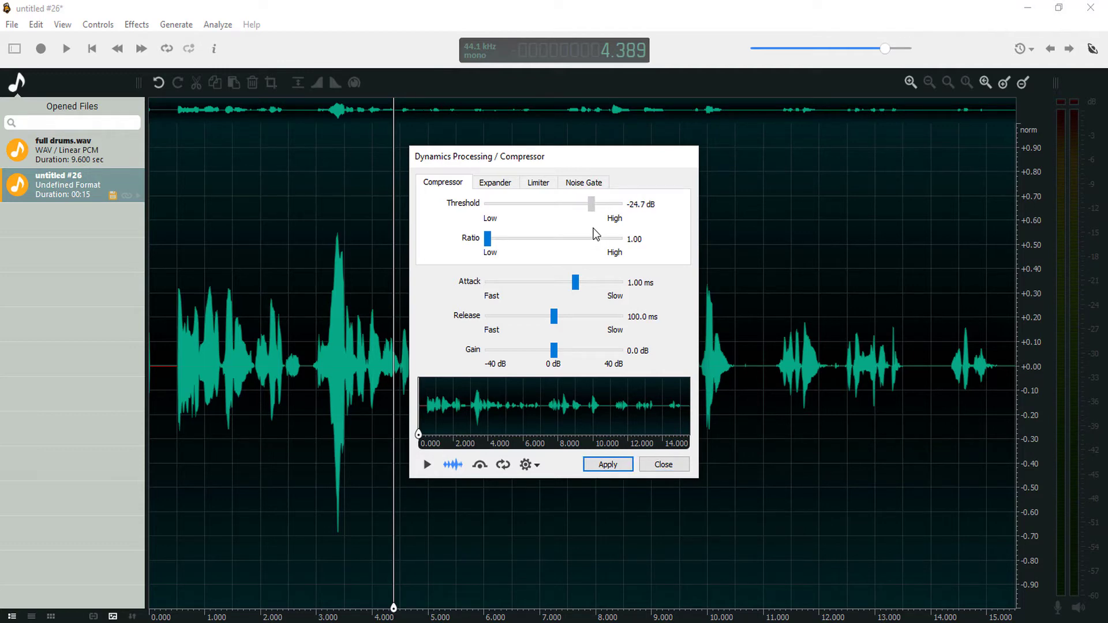
left_click_drag(594, 228, 591, 225)
left_click_drag(591, 205, 591, 205)
left_click_drag(526, 240, 539, 244)
left_click(429, 466)
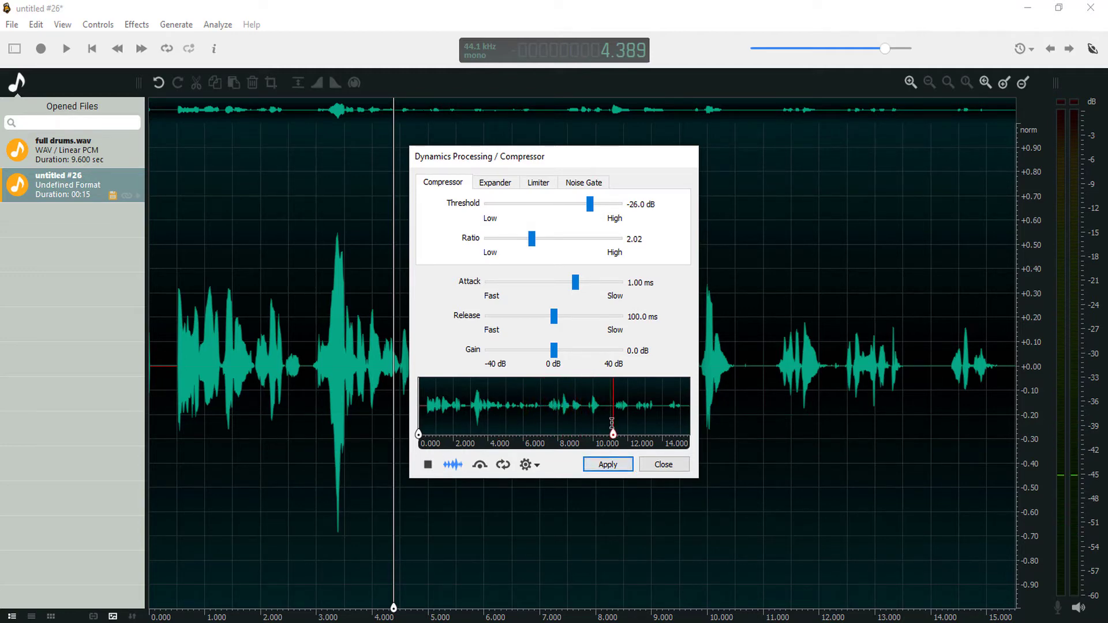
left_click(609, 464)
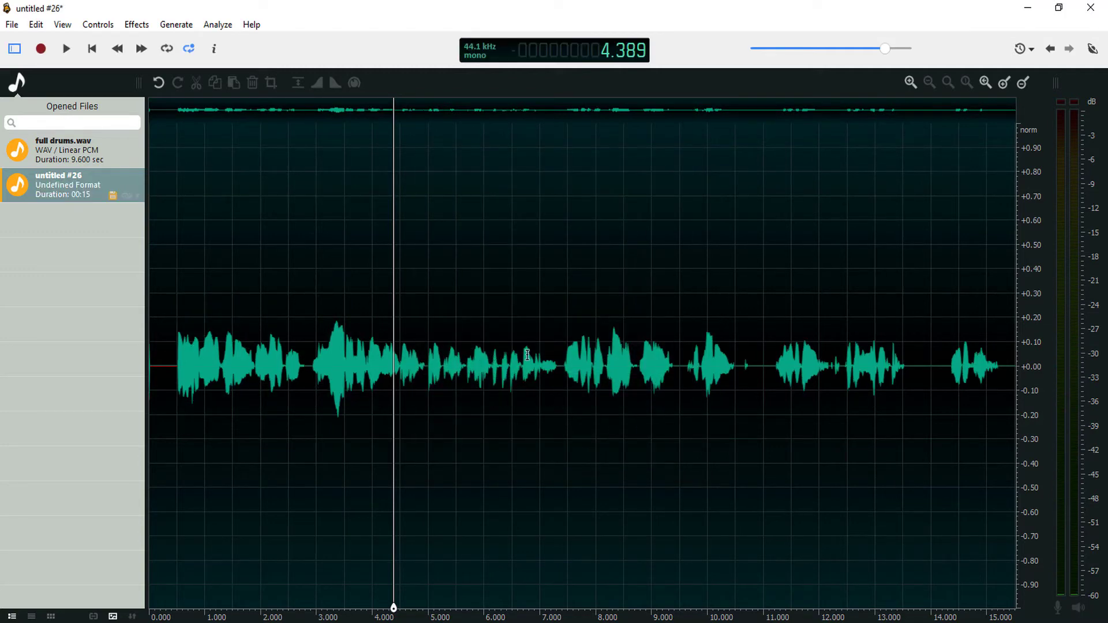
left_click_drag(305, 303, 373, 302)
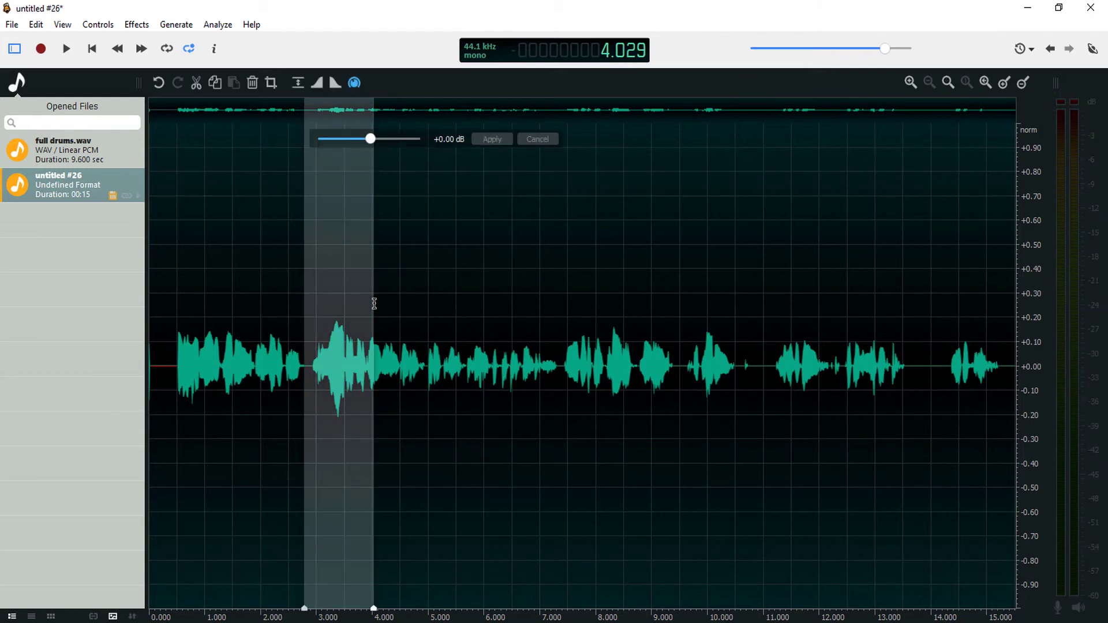
left_click(457, 269)
key("ctrl+z")
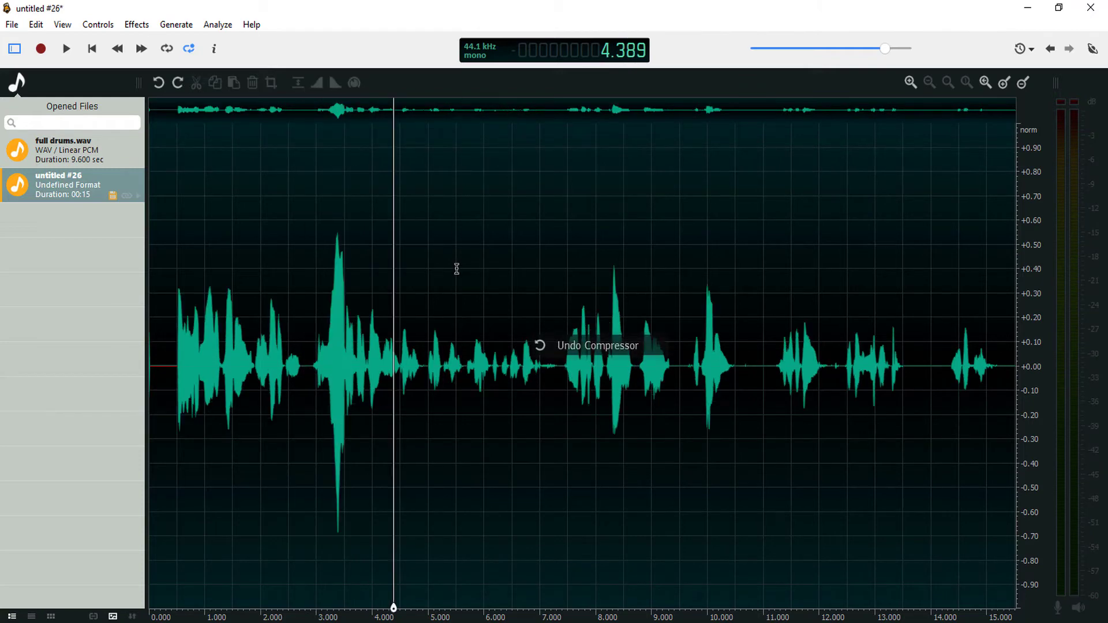
key("ctrl+y")
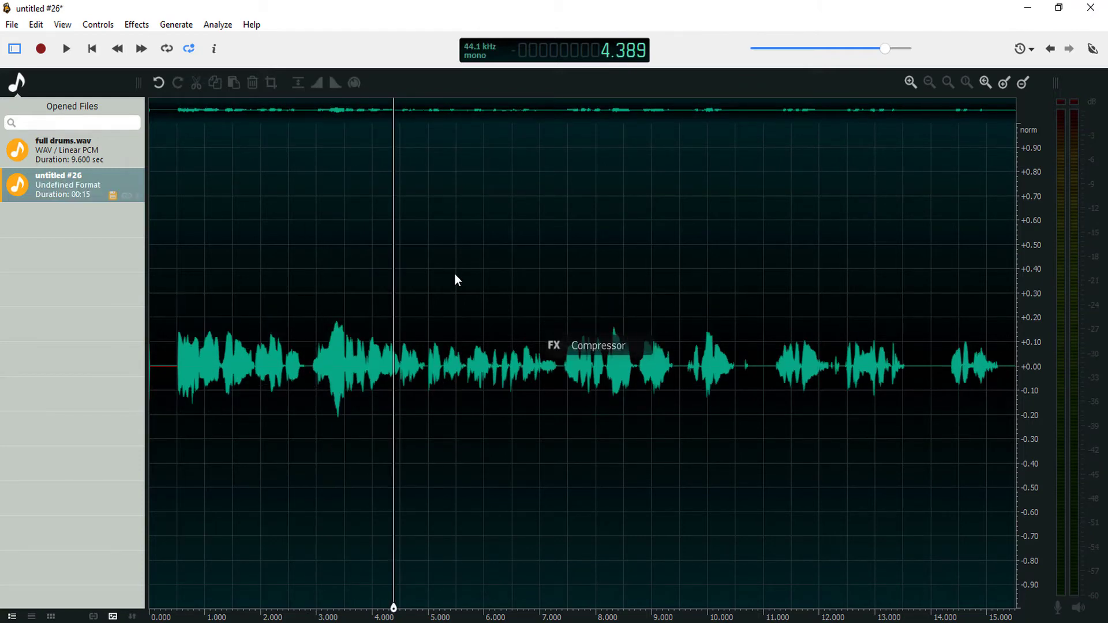
key("ctrl+z")
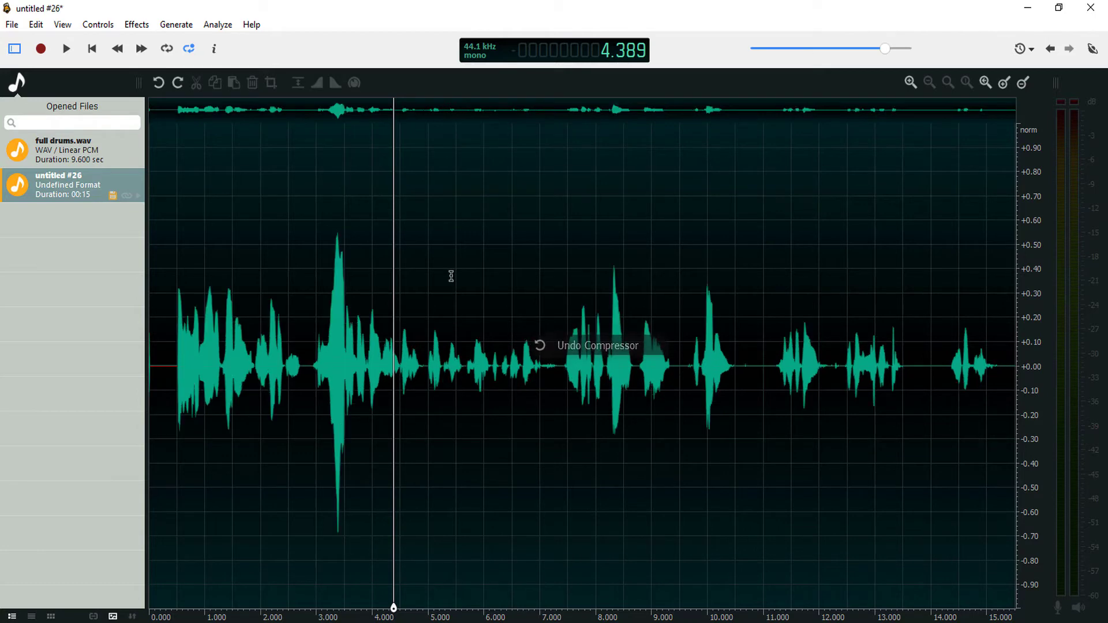
key("ctrl+y")
key("ctrl+z")
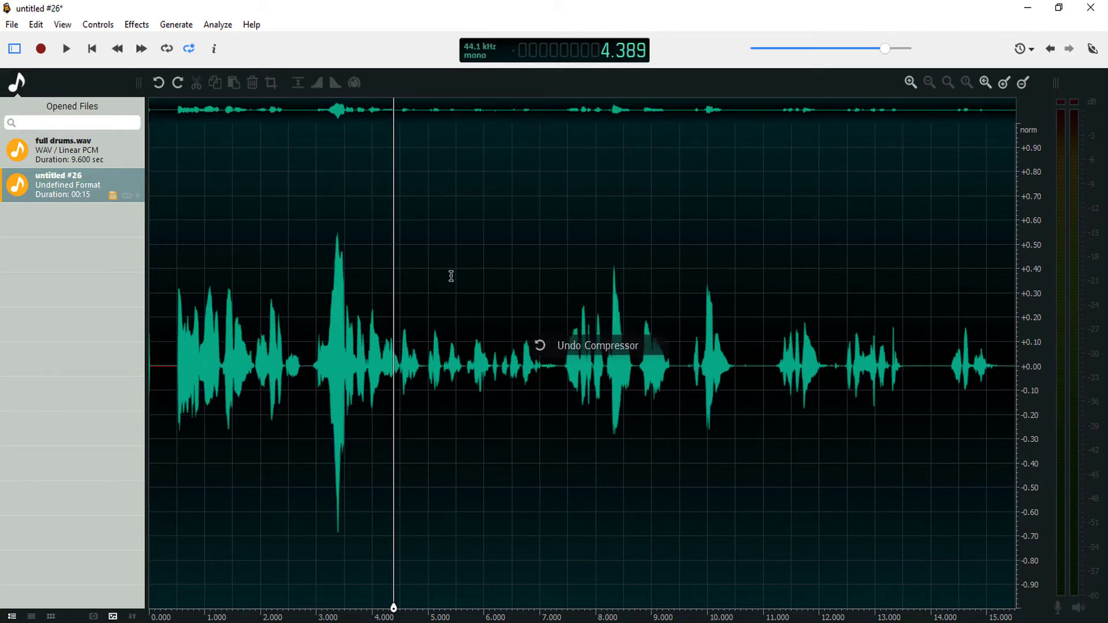
key("ctrl+y")
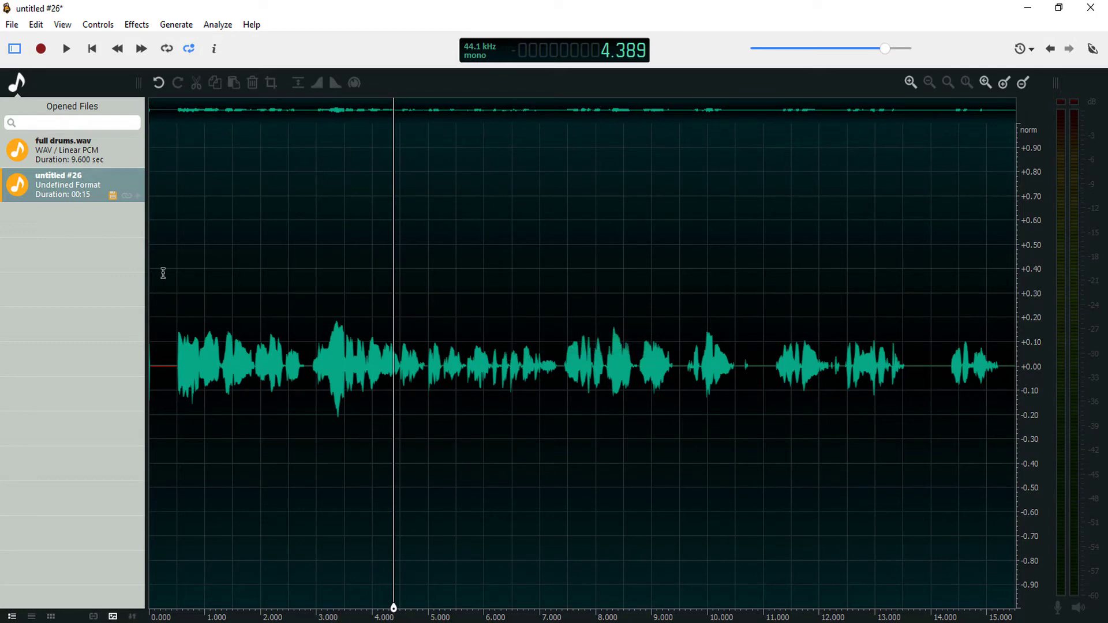
left_click(185, 277)
left_click(171, 293)
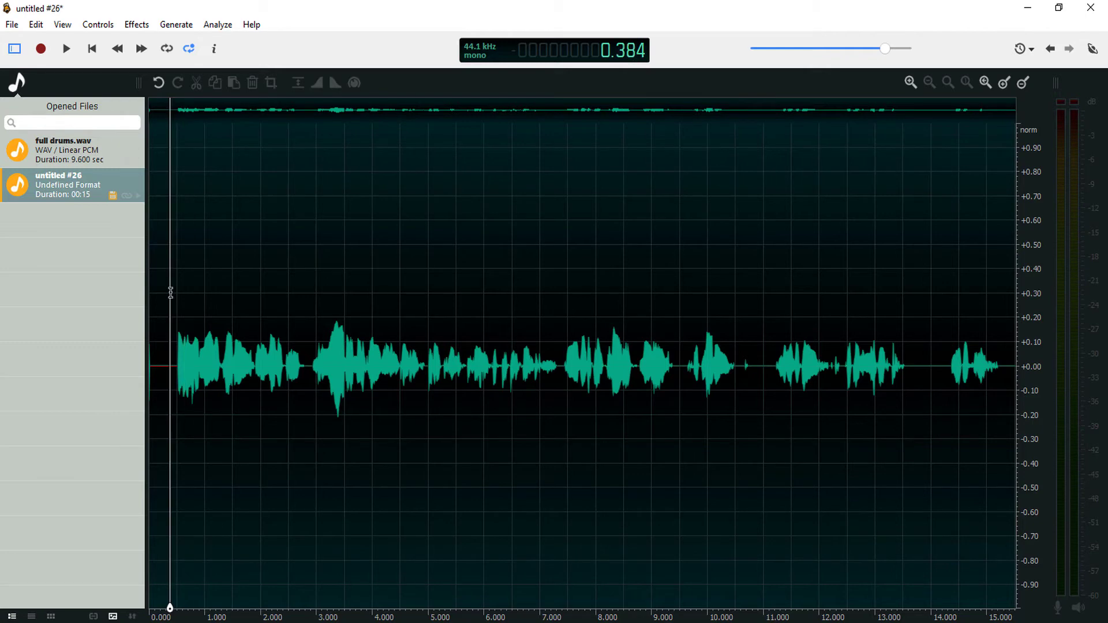
key("ctrl+a")
key("ctrl+g")
left_click_drag(215, 139, 250, 152)
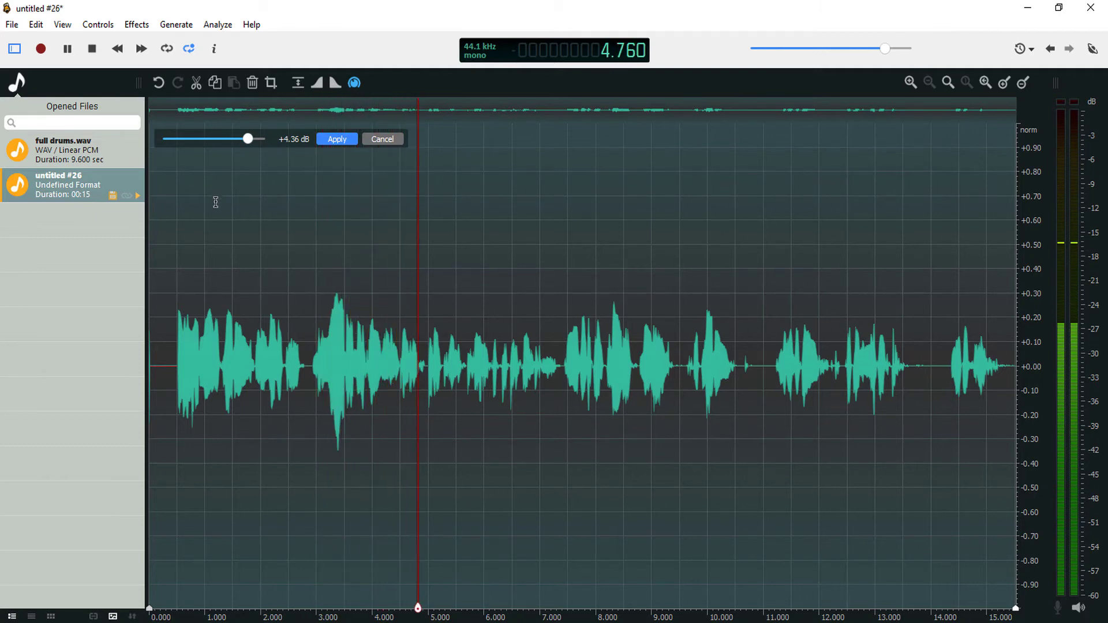
left_click(383, 139)
left_click(136, 24)
mouse_move(220, 231)
left_click(284, 231)
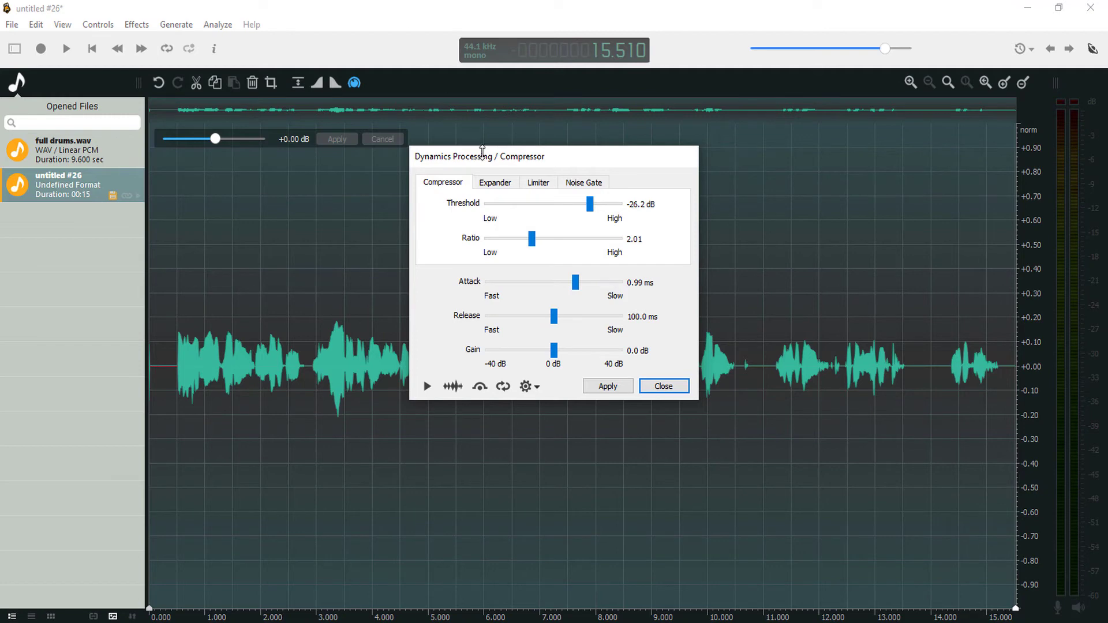
left_click(663, 386)
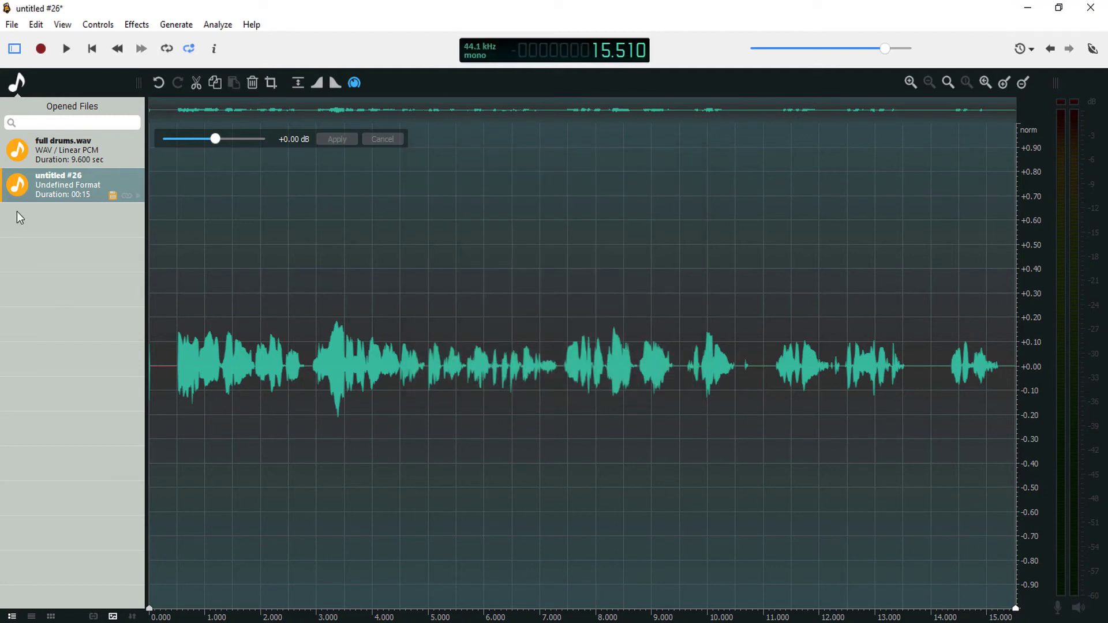
Switch to full drums.wav and raise the Dynamics Processing compressor ratio to 2.38
left_click(68, 162)
left_click(108, 27)
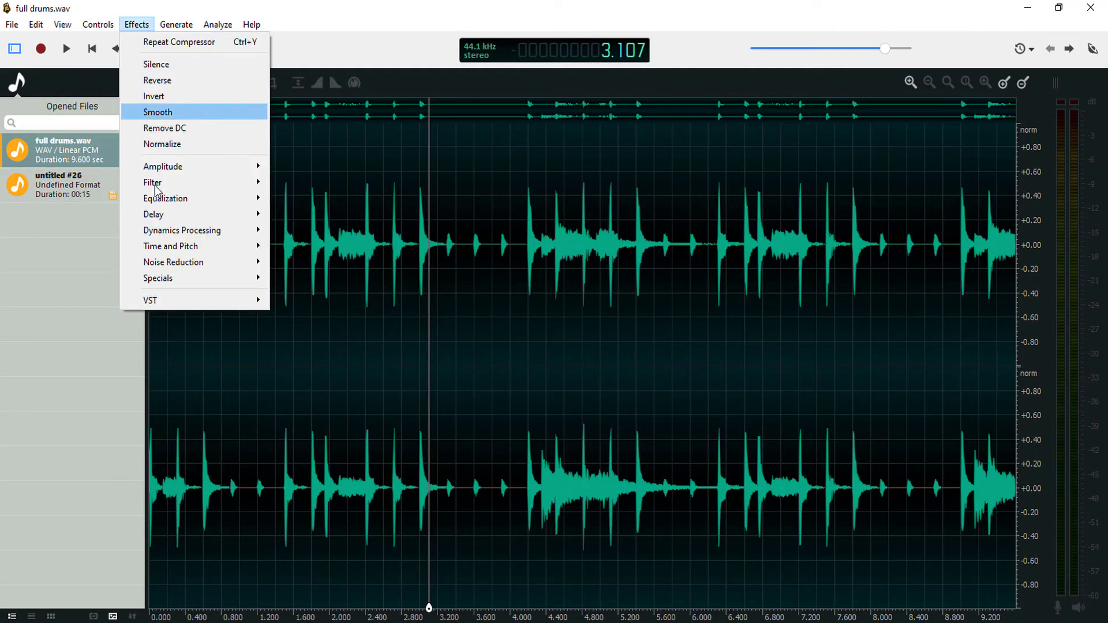
left_click(289, 257)
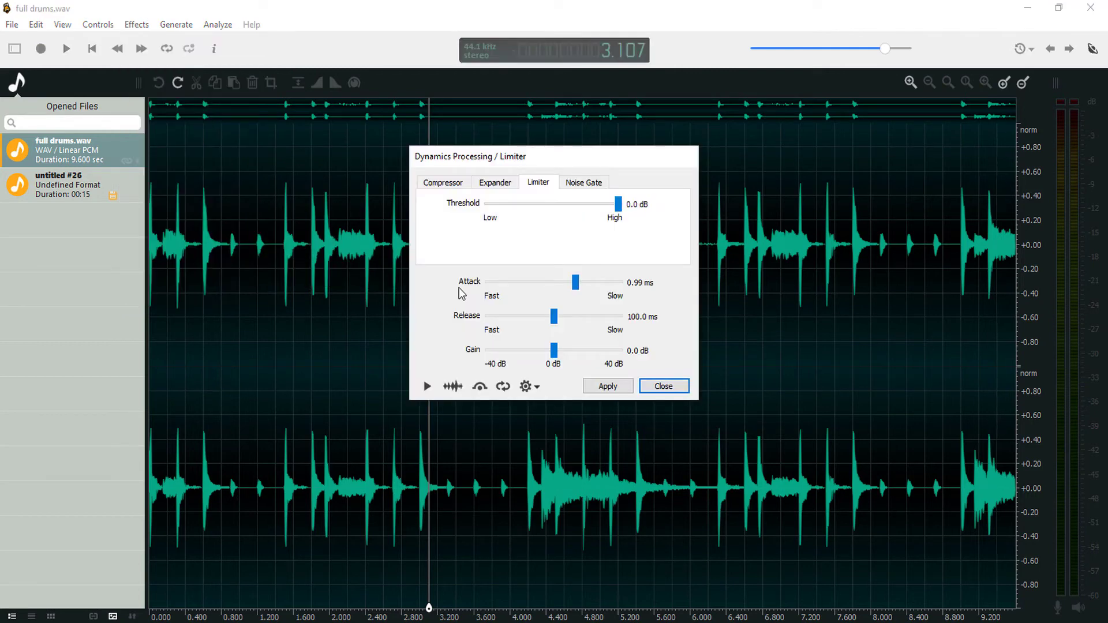
left_click(459, 182)
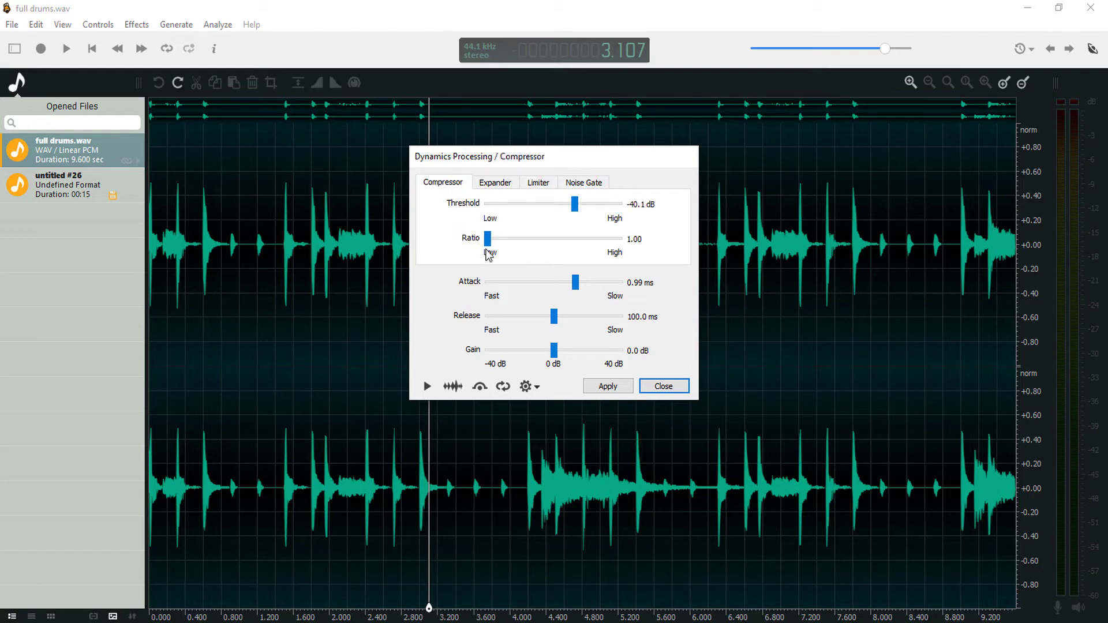
mouse_move(487, 239)
left_mouse_down()
mouse_move(546, 251)
mouse_move(471, 248)
left_mouse_up()
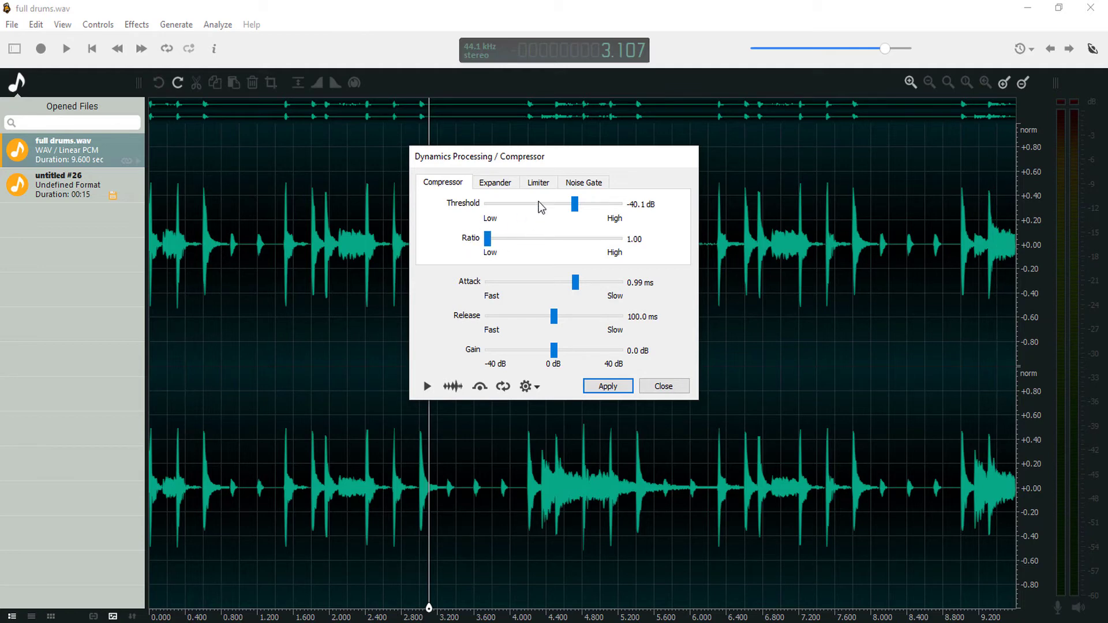
Set the Limiter threshold to -28.0 dB
left_click(539, 183)
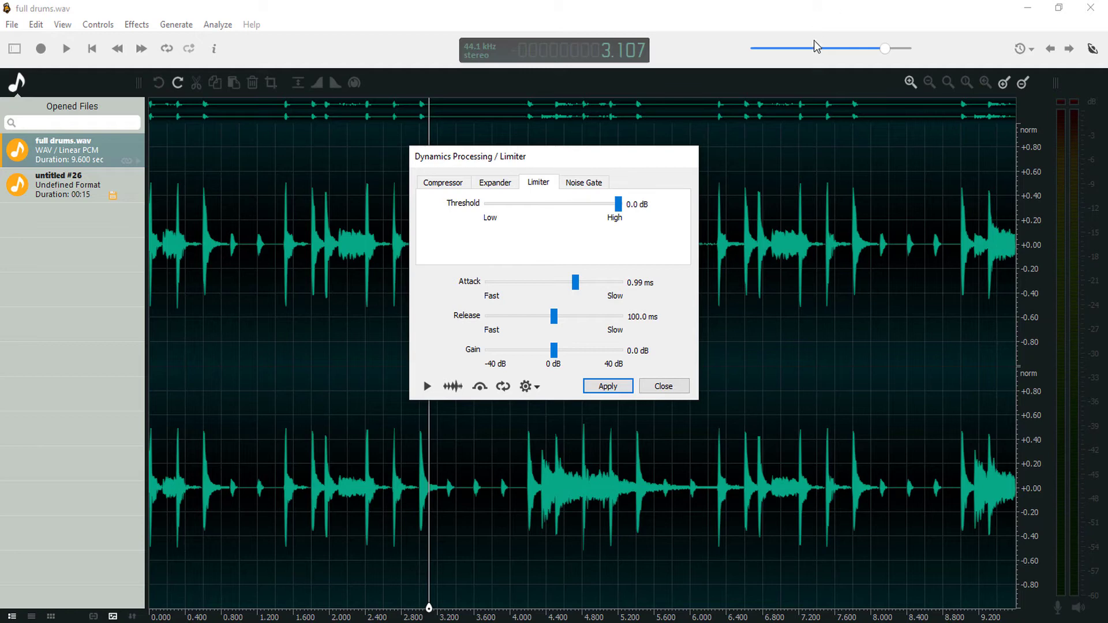
left_click_drag(618, 204, 585, 206)
left_click_drag(577, 200, 586, 203)
Apply the limiter to the drum loop, play it back, then undo it
left_click(607, 386)
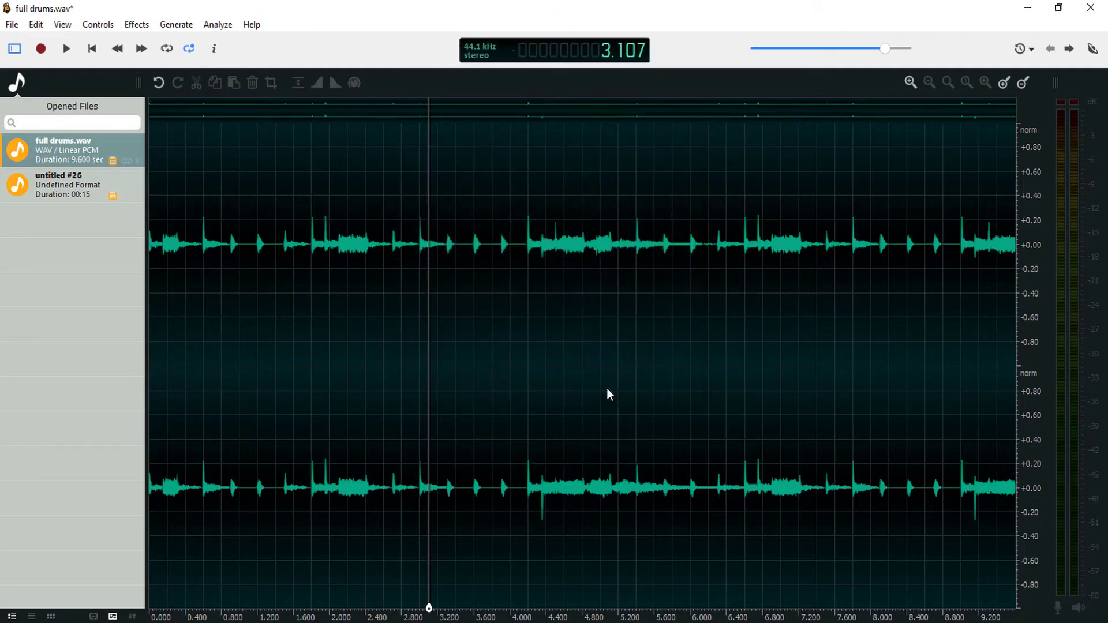
key("space")
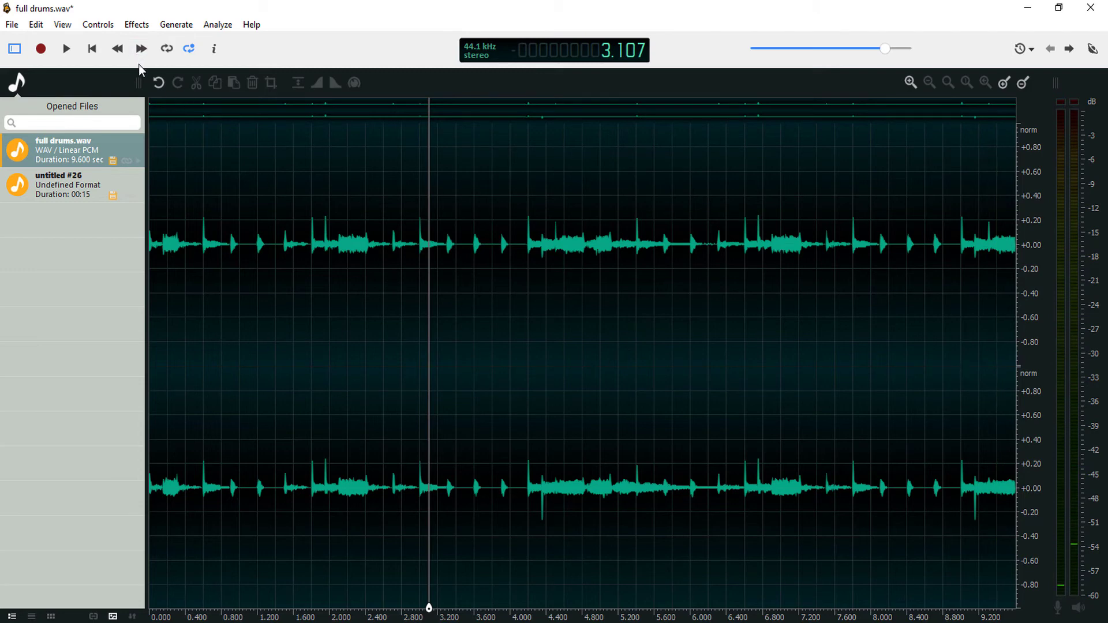
key("ctrl+z")
Open the Expander settings and close them without applying
left_click(137, 24)
mouse_move(248, 230)
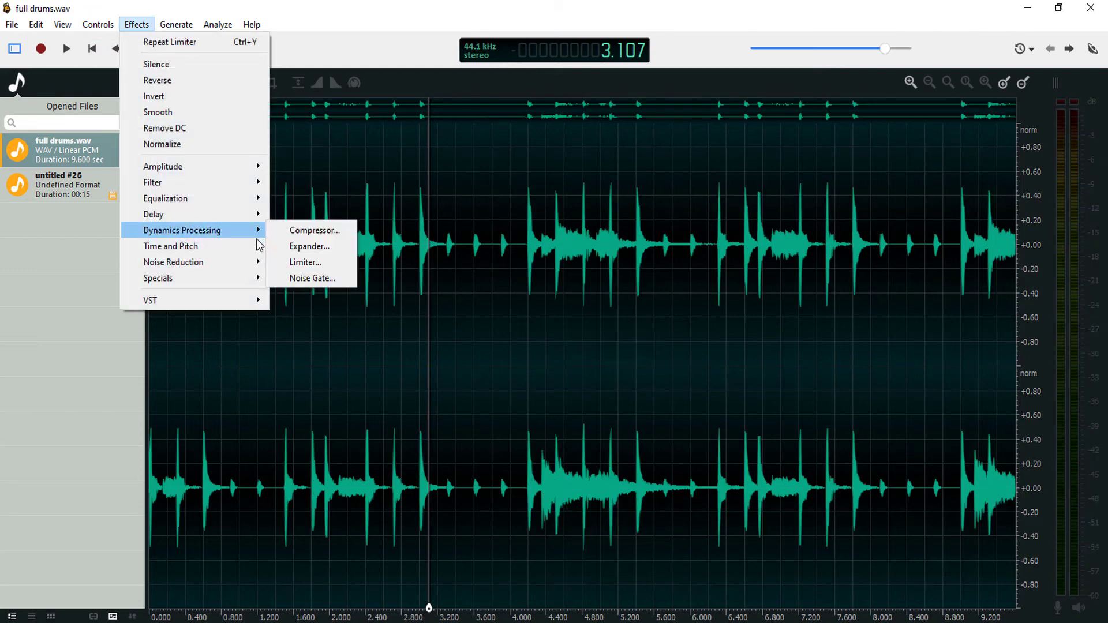
left_click(312, 247)
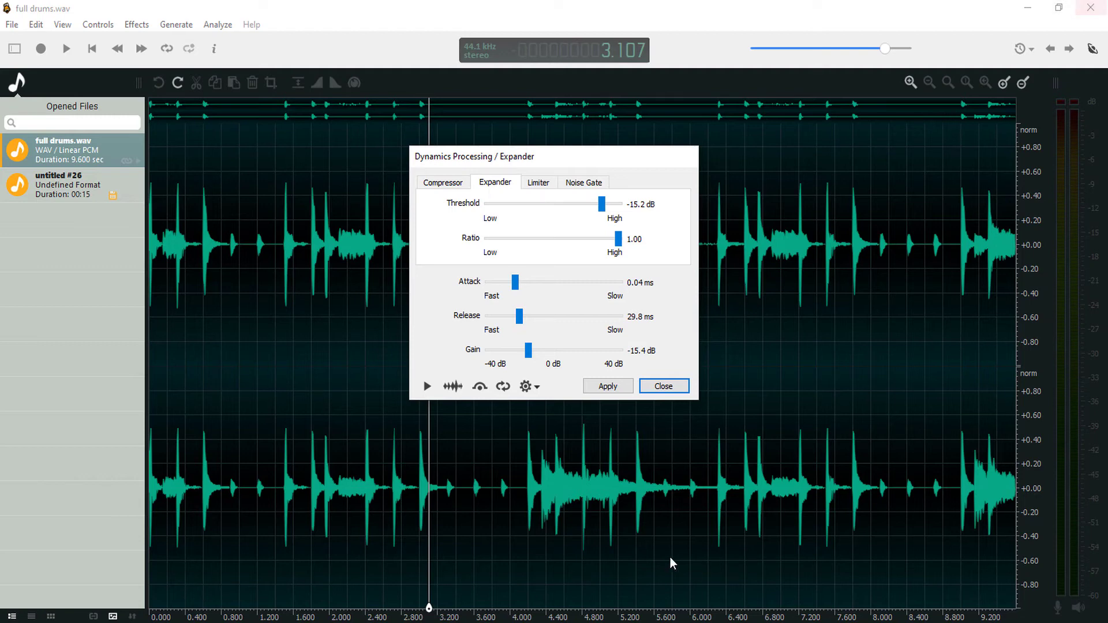
left_click(661, 386)
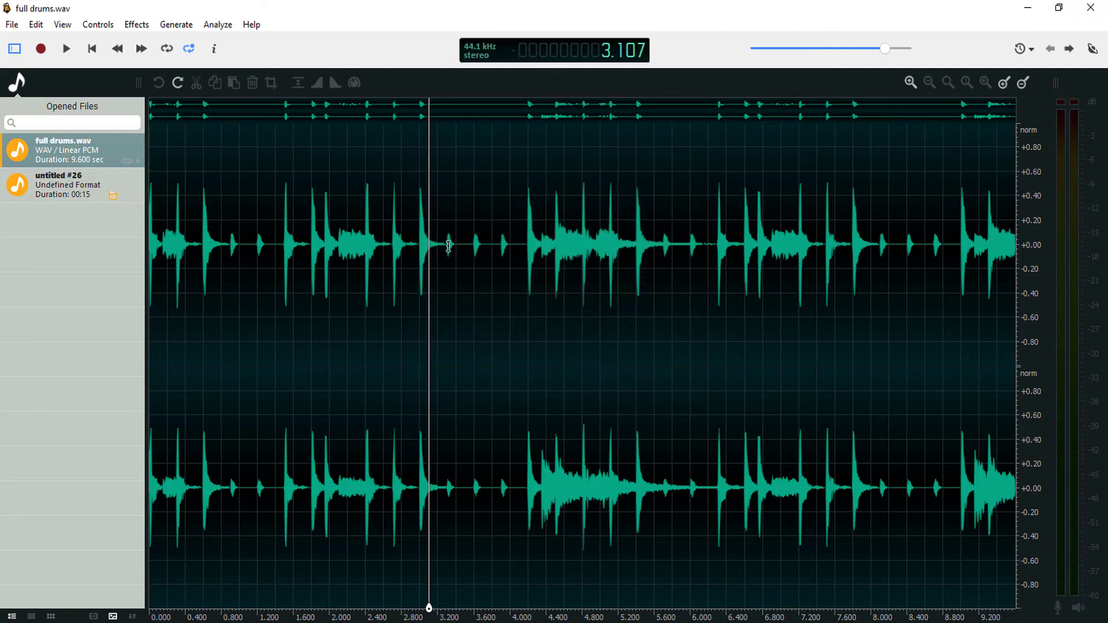
Select a short drum range around 2.65–2.96 s, then reopen and close the Expander settings
left_click_drag(448, 239, 520, 239)
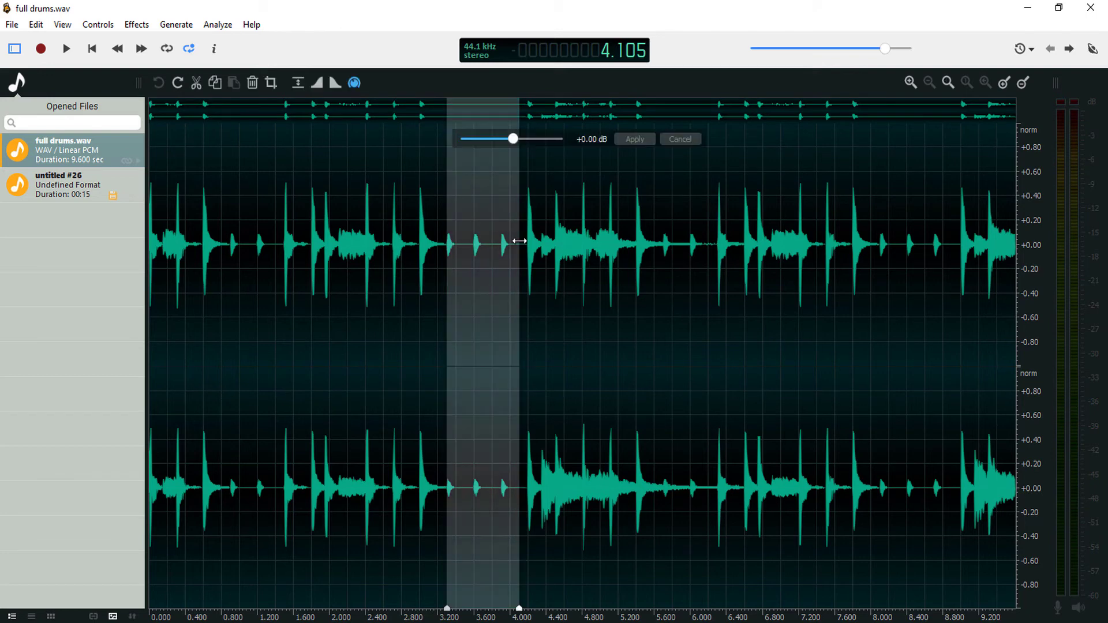
left_click_drag(388, 202, 416, 202)
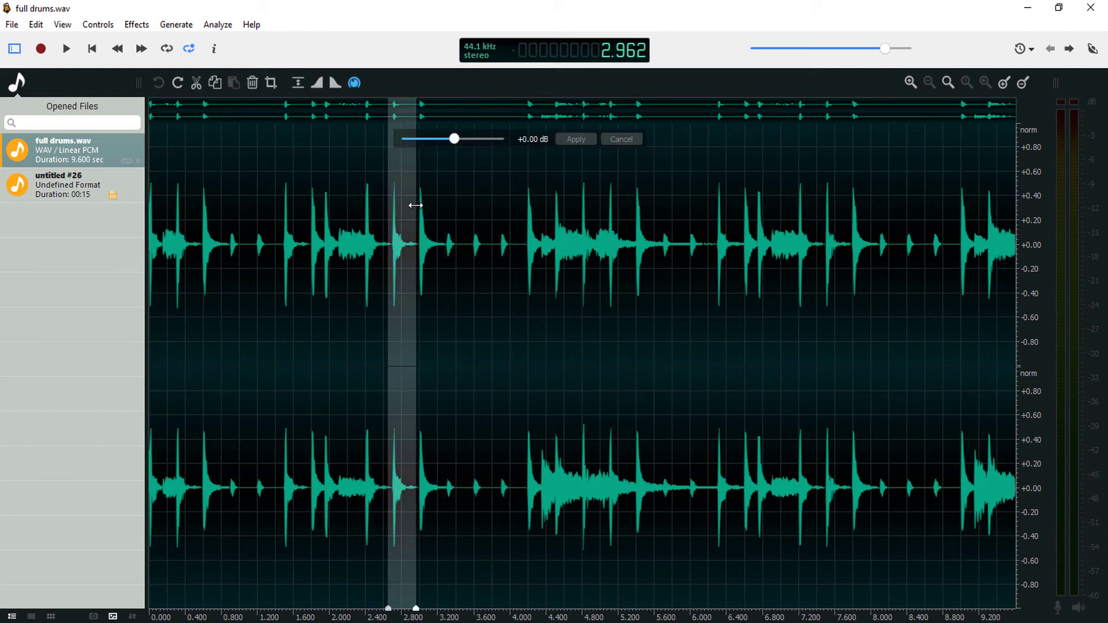
left_click(137, 25)
mouse_move(203, 215)
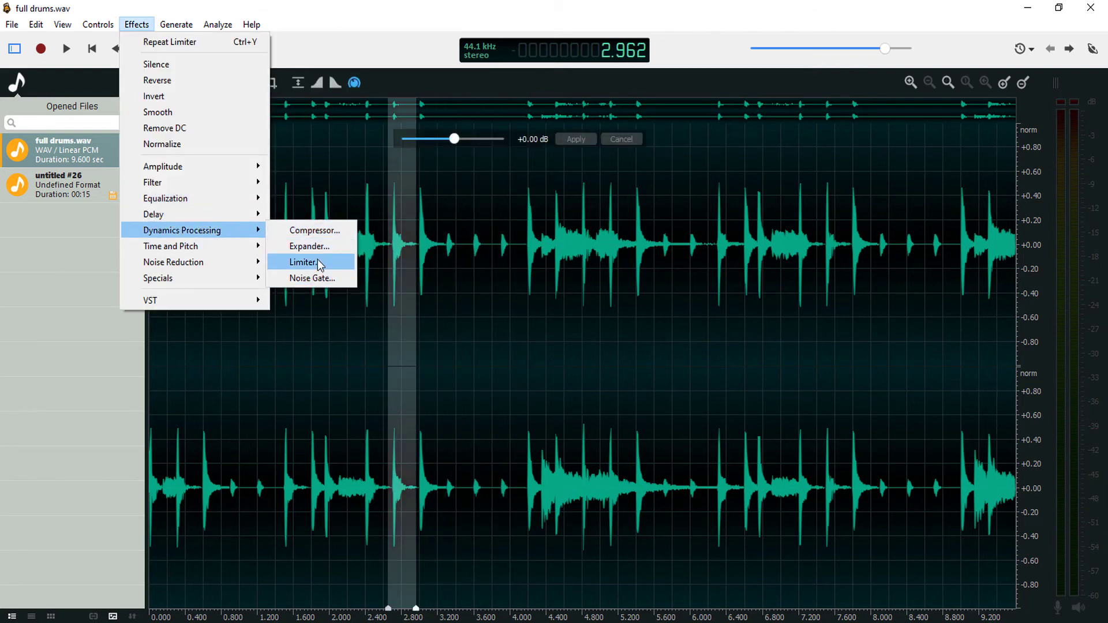
left_click(319, 253)
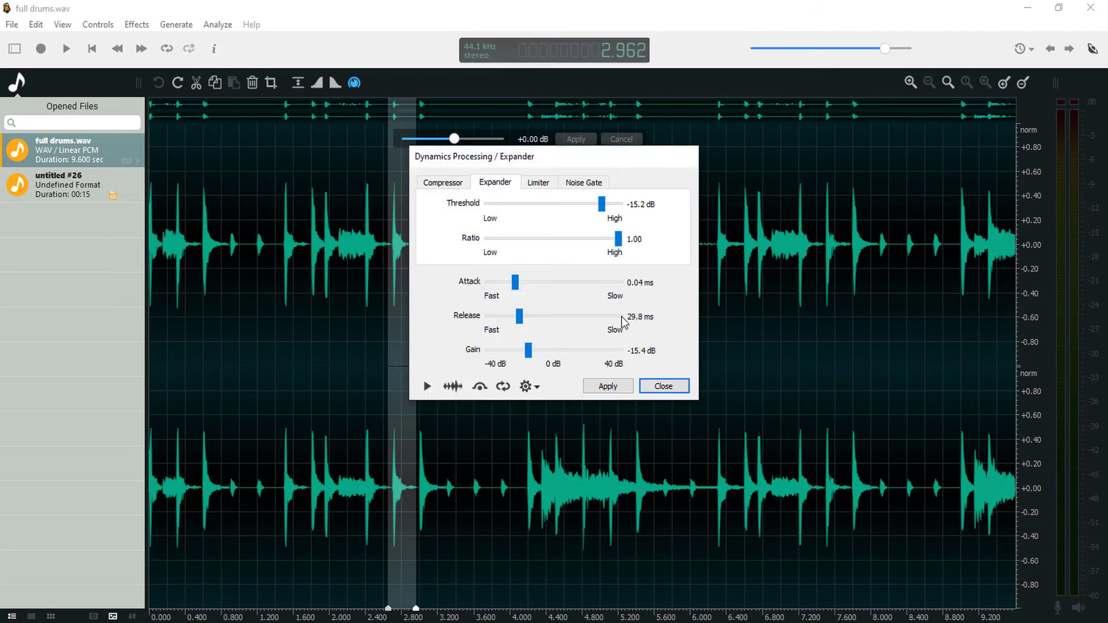
left_click(662, 385)
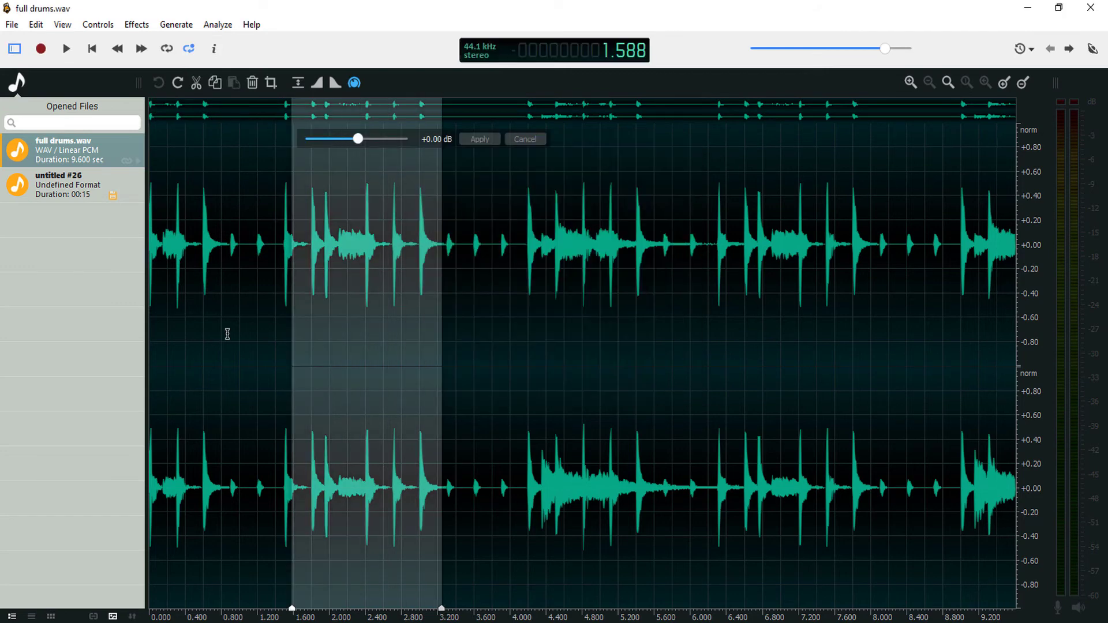
Open the Noise Gate settings, move the window aside, and close it without applying
left_click(136, 24)
mouse_move(241, 249)
mouse_move(243, 230)
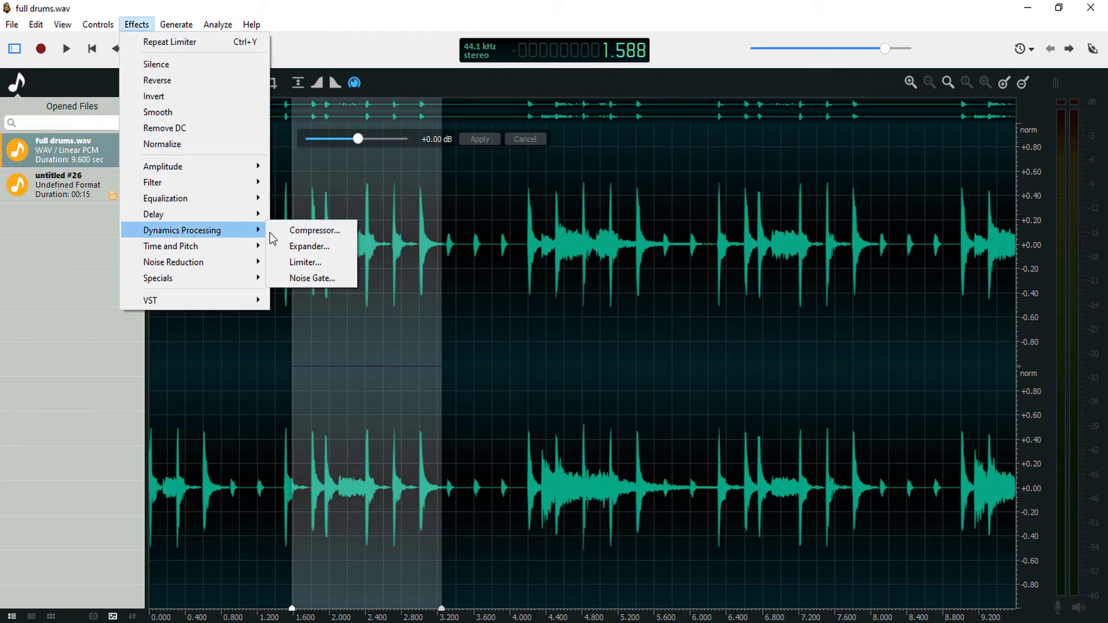
left_click(308, 272)
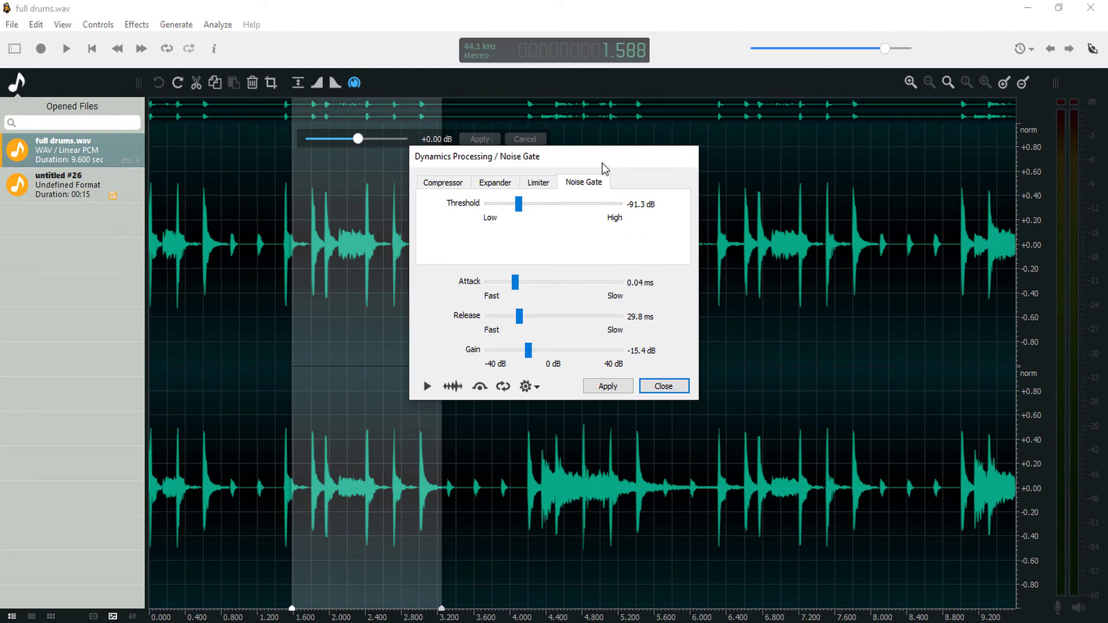
left_click_drag(601, 162, 778, 135)
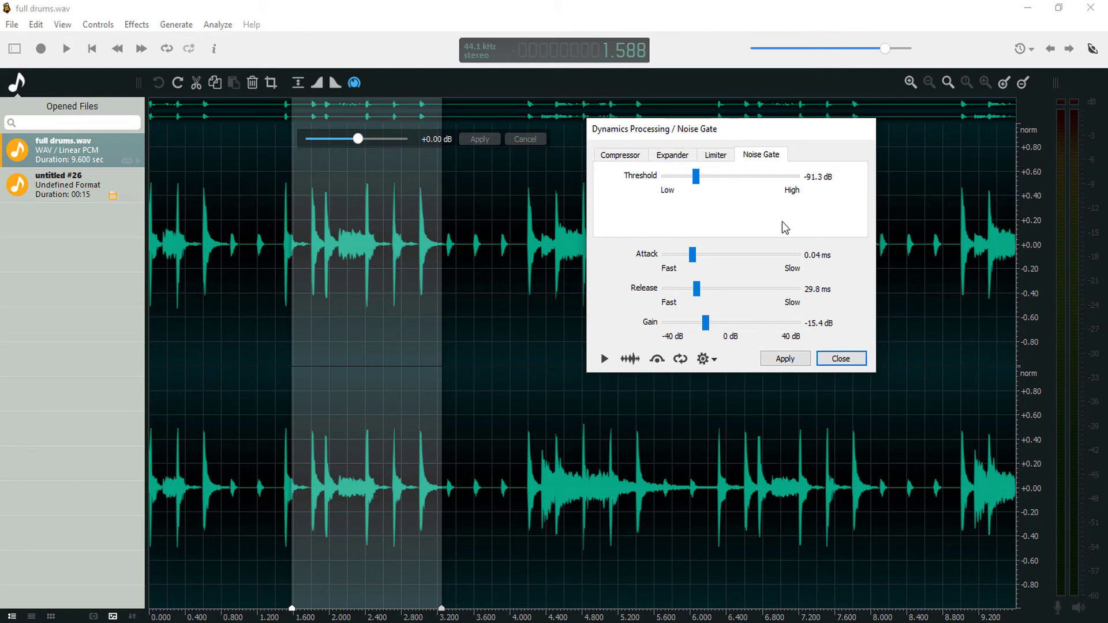
left_click(841, 358)
Play the unprocessed drum loop from about 3.15 s
left_click(434, 225)
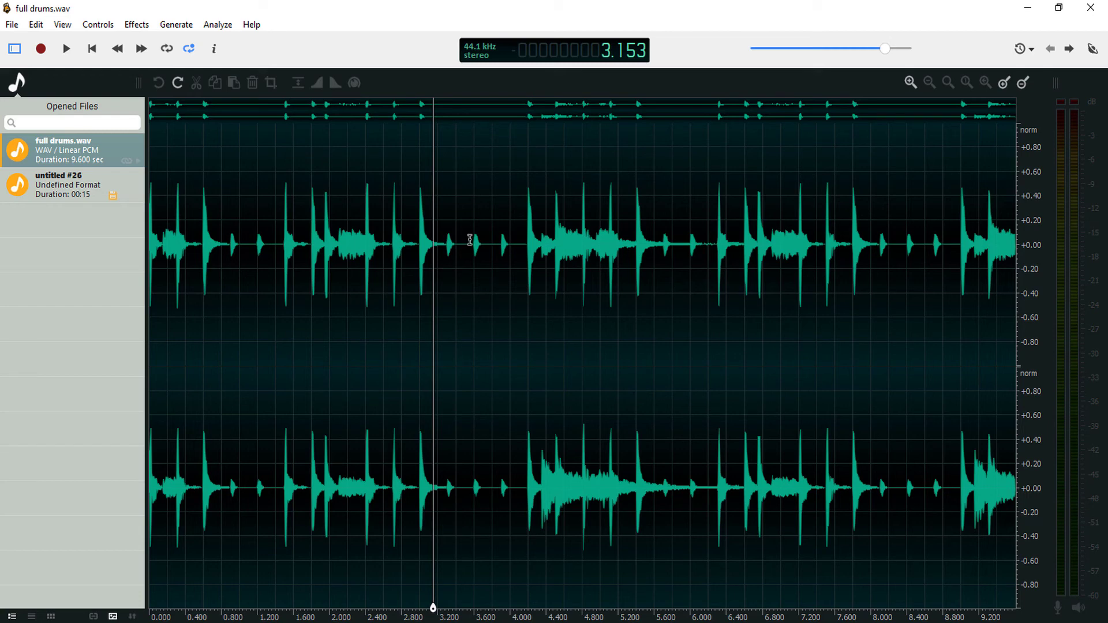
key("space")
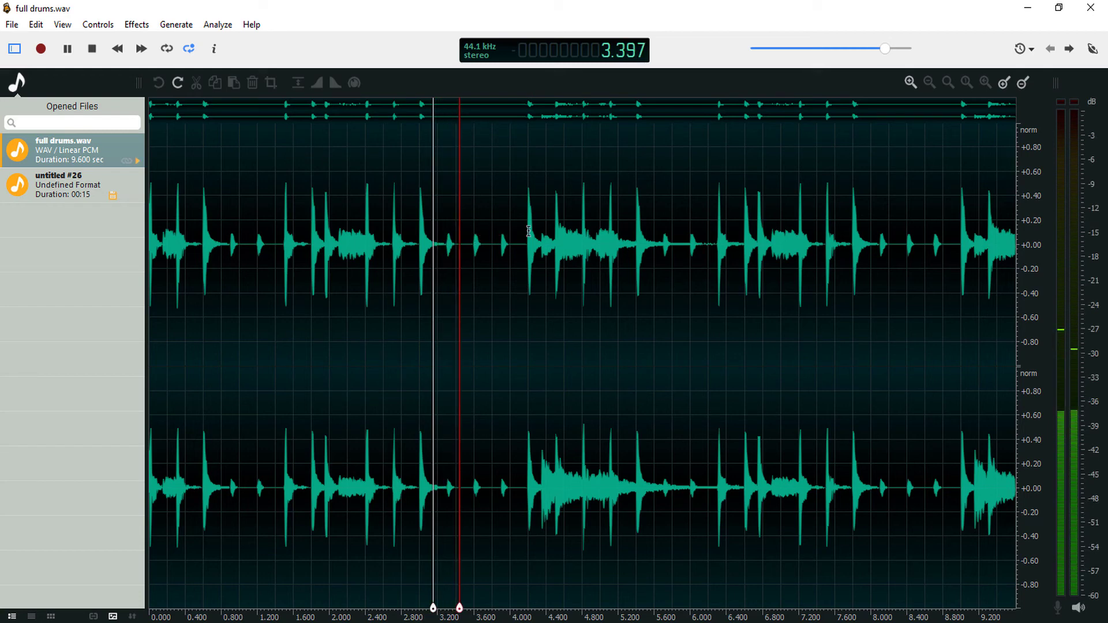
key("space")
key("space")
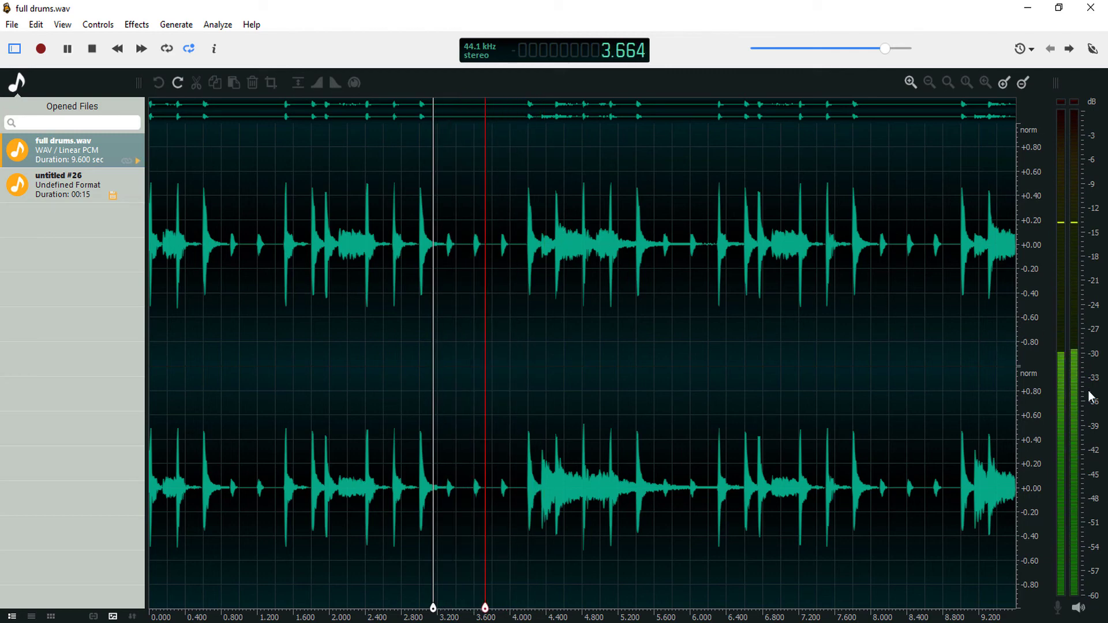
key("space")
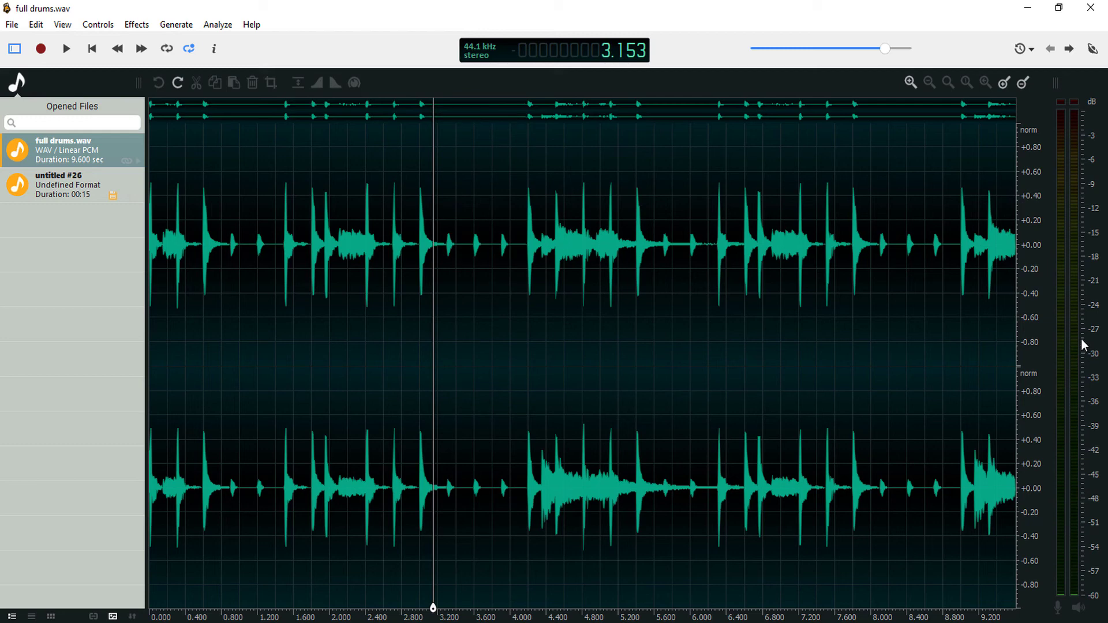
Set the Noise Gate threshold to about -22.8 dB with previews, then apply it to the drums
left_click(137, 24)
mouse_move(190, 230)
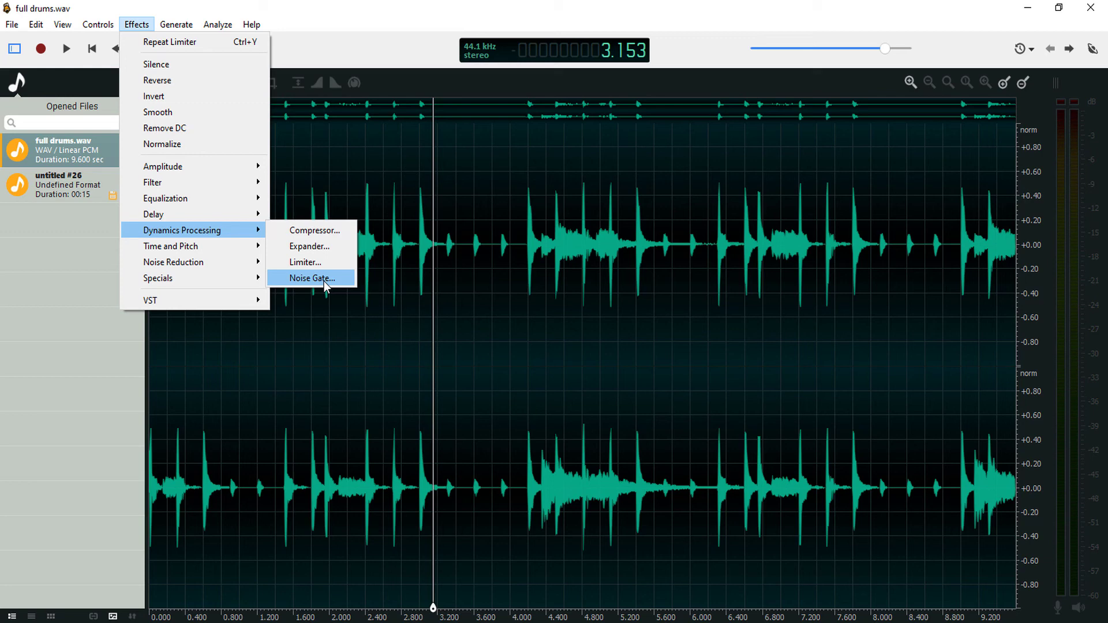
left_click(325, 281)
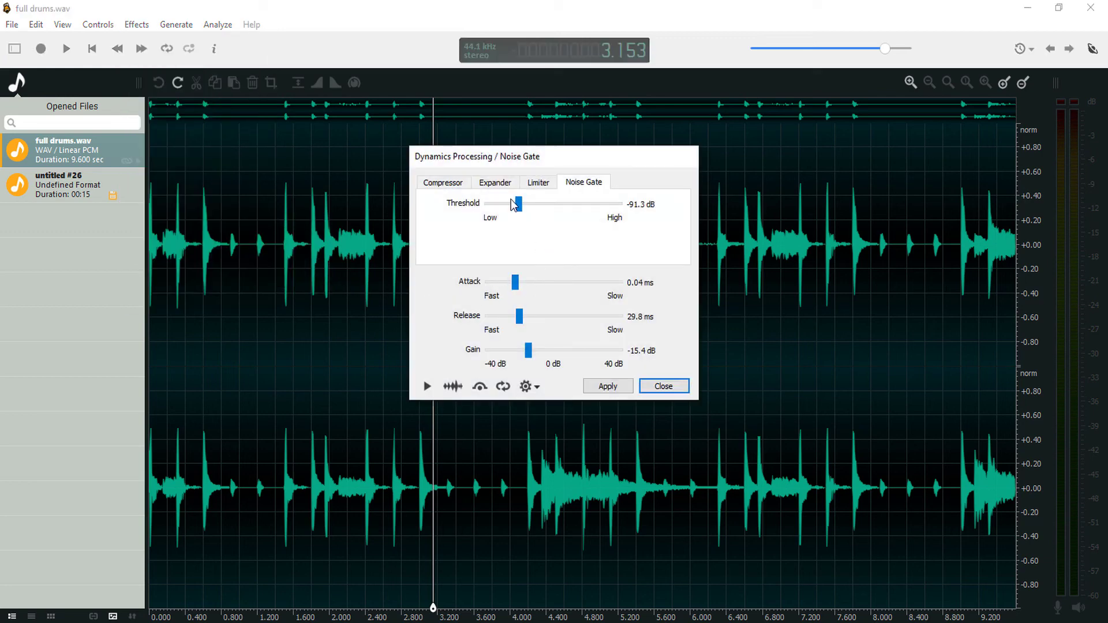
left_click_drag(515, 205, 600, 225)
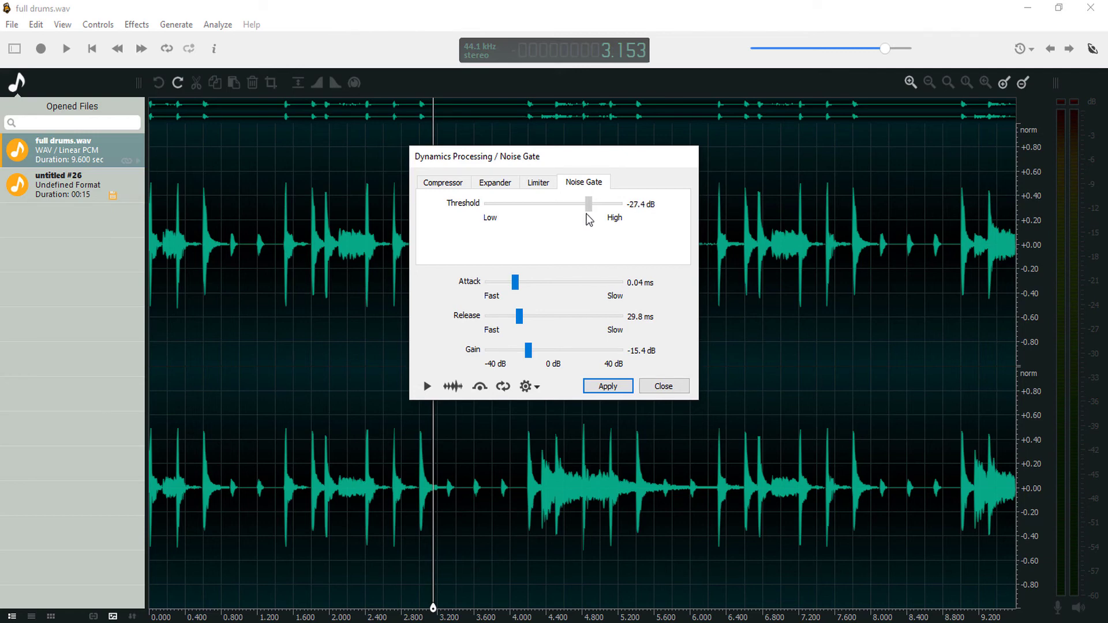
left_click(427, 385)
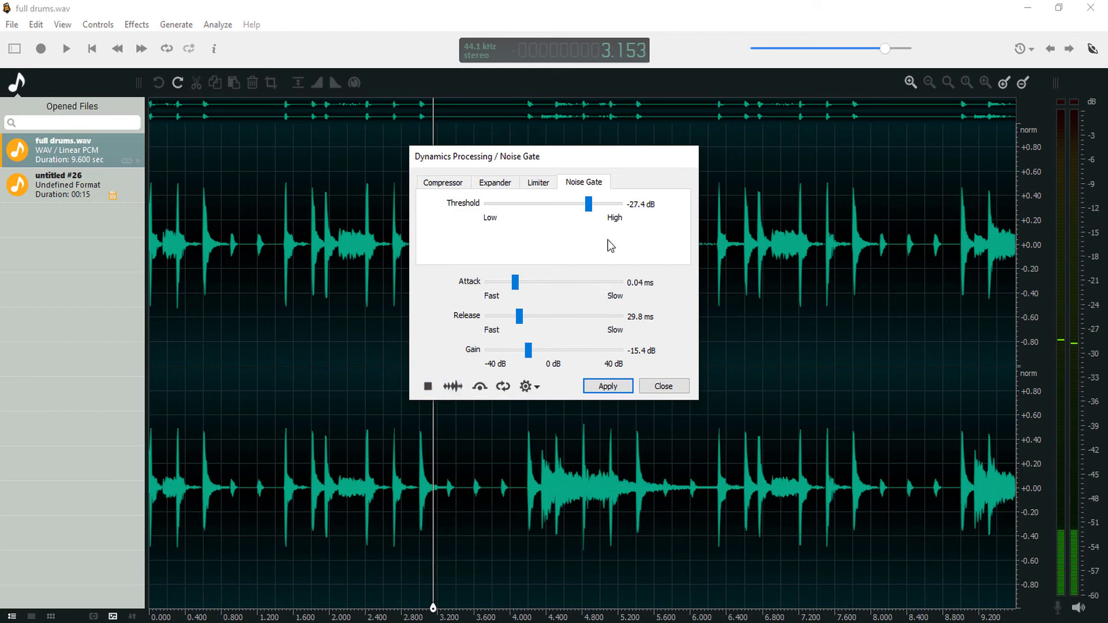
left_click_drag(592, 212, 600, 219)
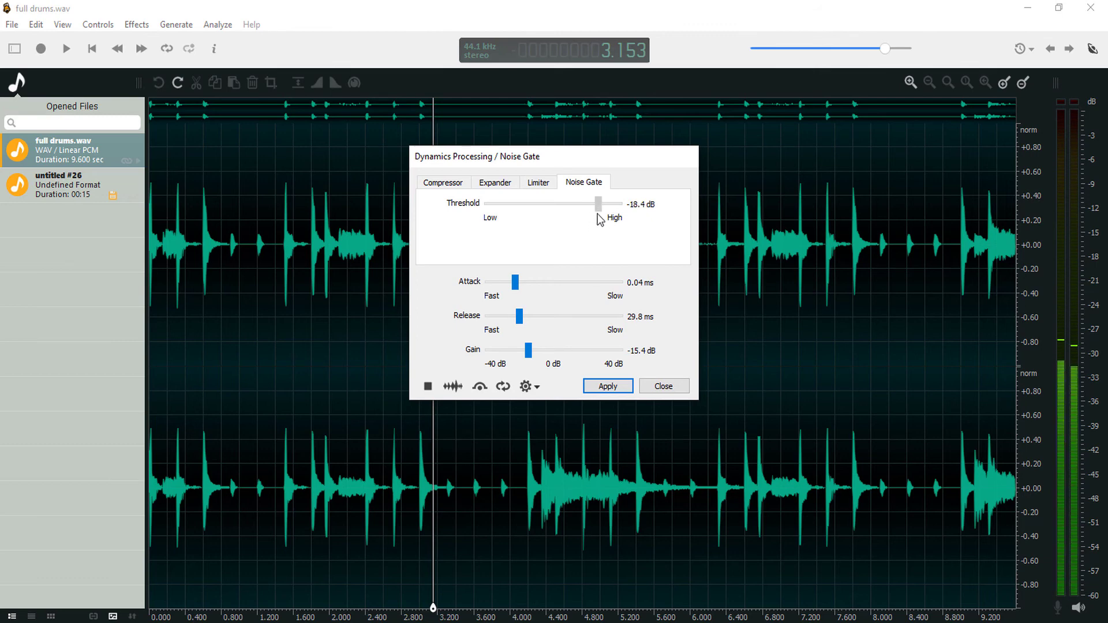
mouse_move(600, 219)
left_mouse_down()
mouse_move(591, 208)
mouse_move(595, 218)
left_mouse_up()
left_click(427, 386)
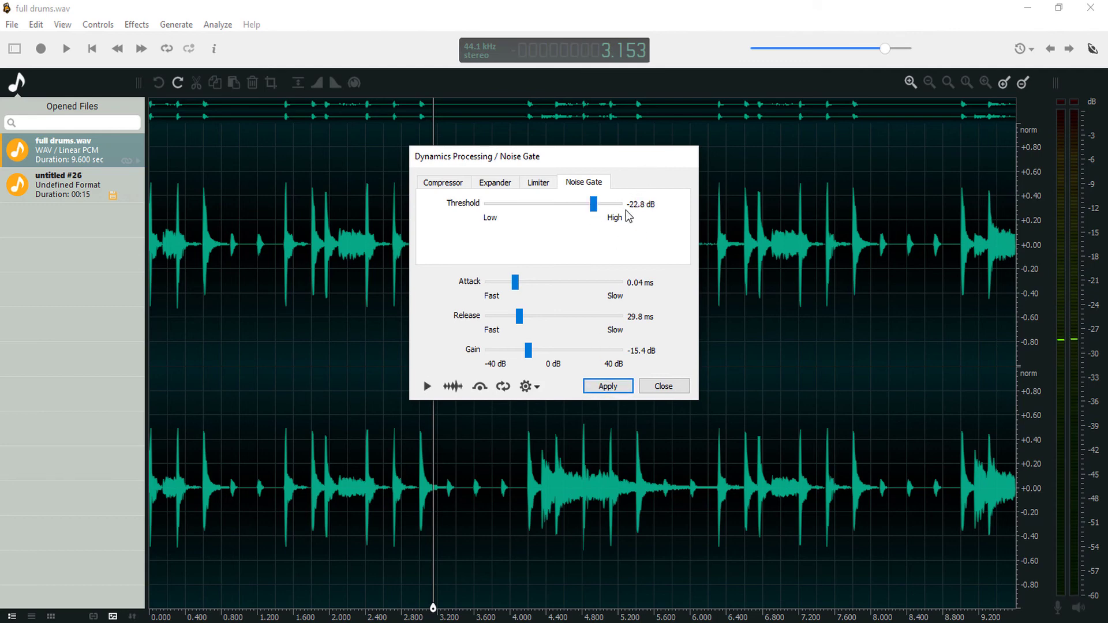
left_click(599, 385)
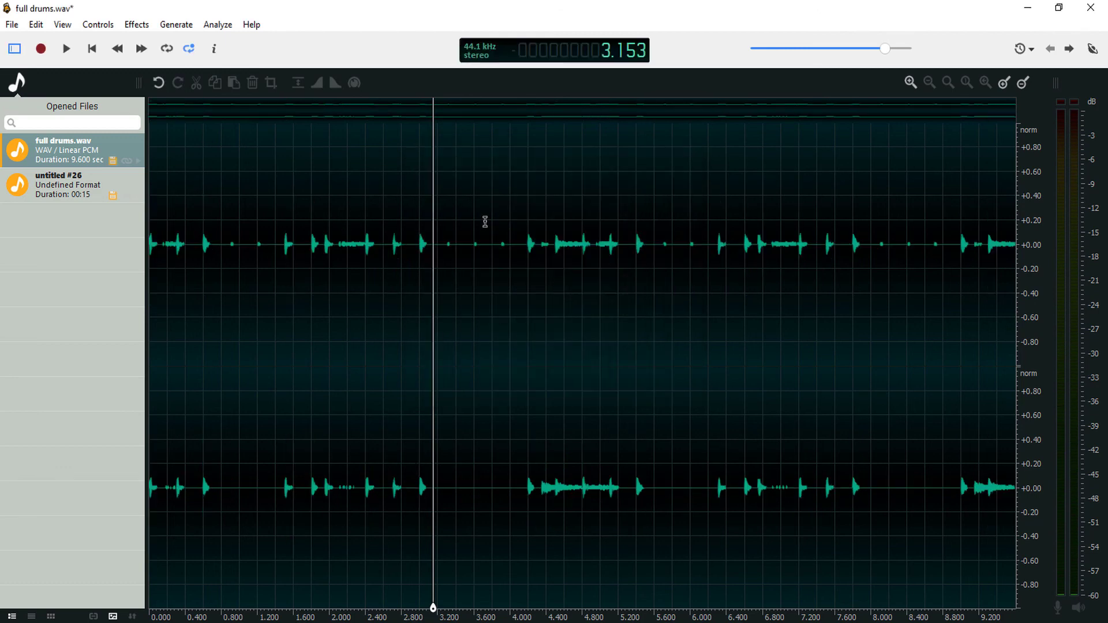
Play the gated drum loop from about 0.8 s, then park the cursor near 2.97 s
left_click(238, 168)
key("space")
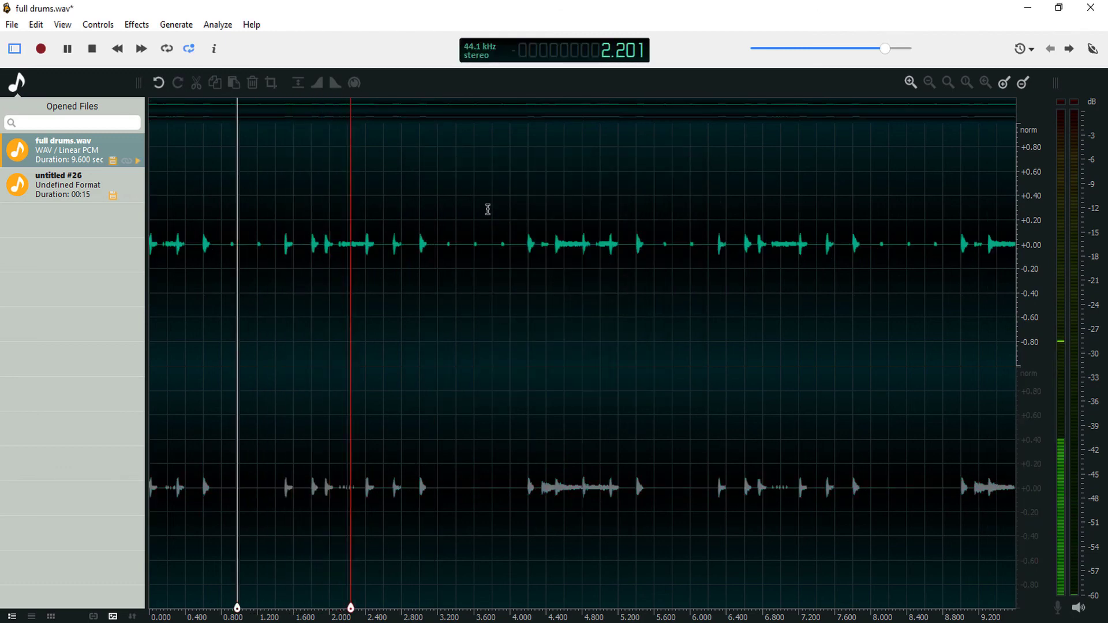
key("space")
left_click(412, 282)
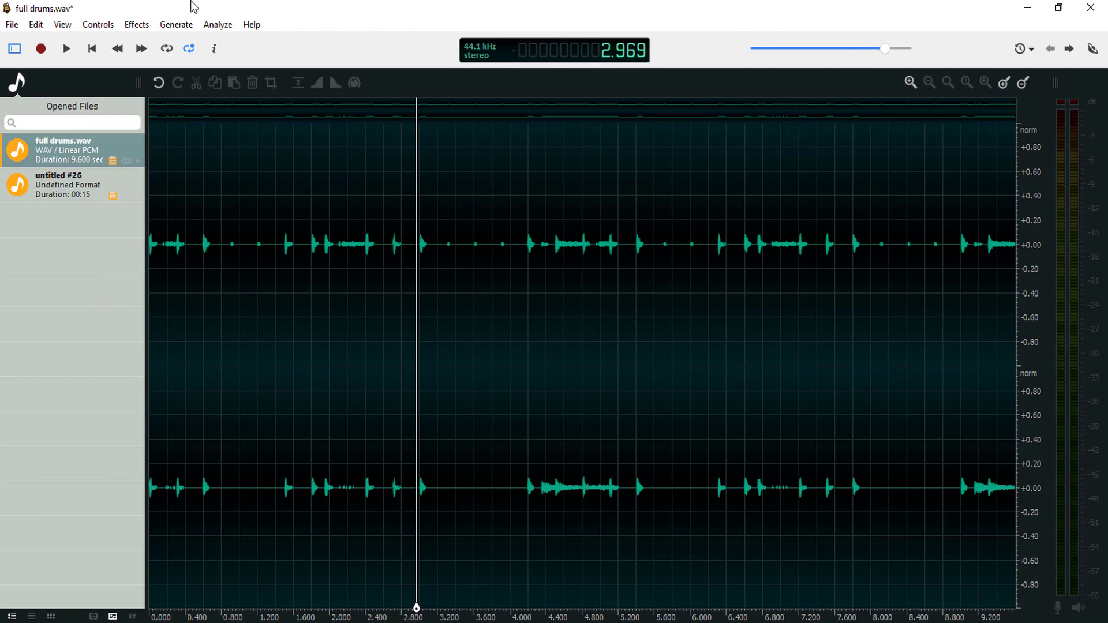
Glance at the Effects menu, then select untitled #26 in Opened Files
left_click(142, 26)
mouse_move(243, 236)
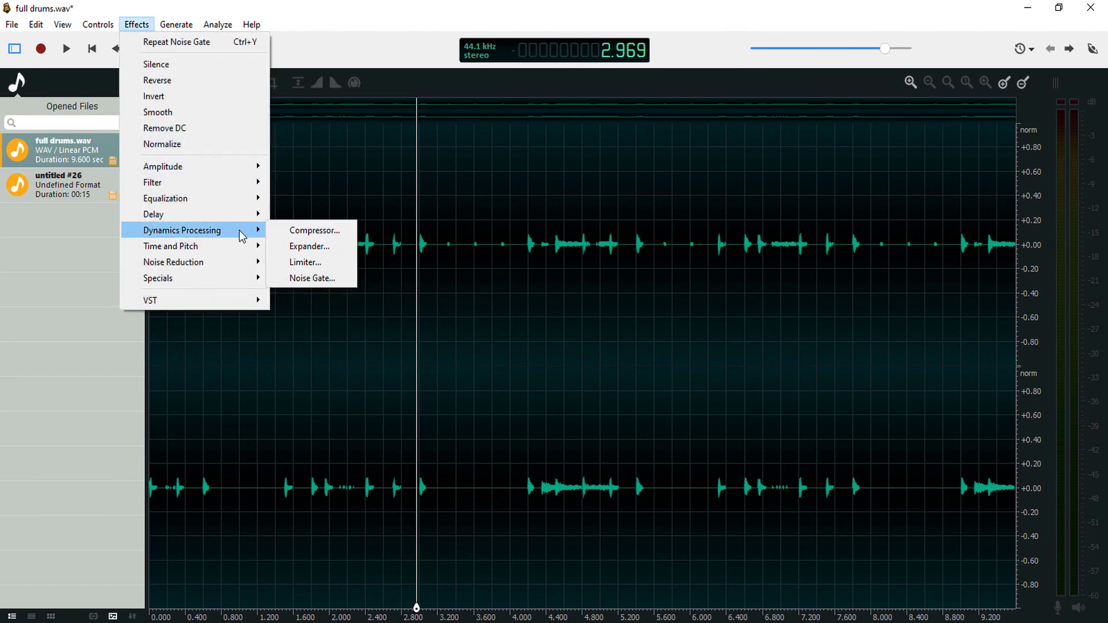
left_click(504, 211)
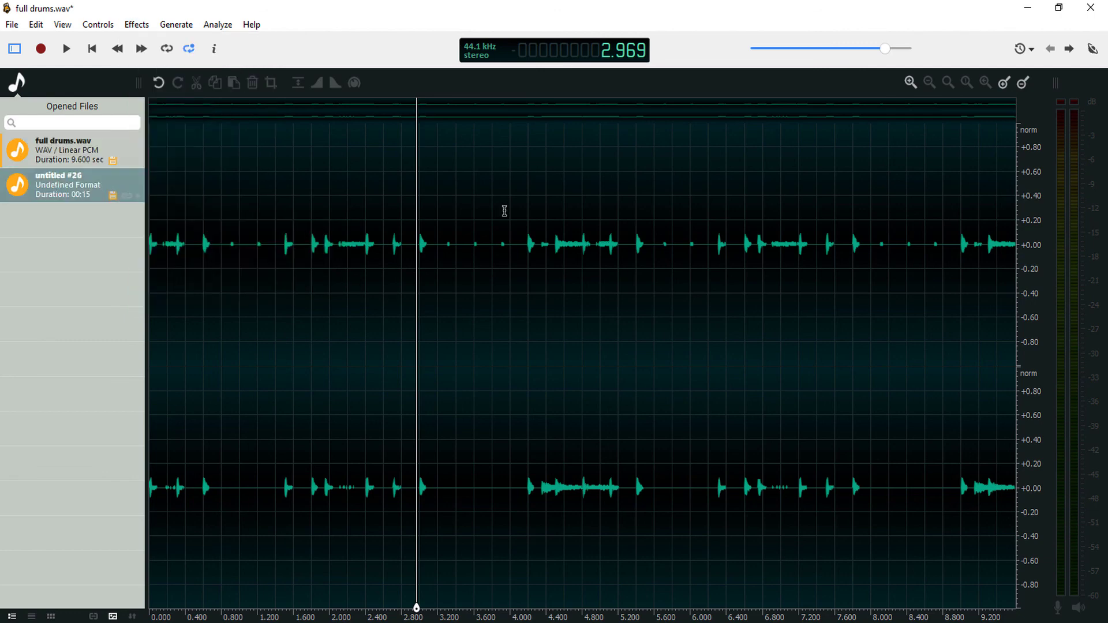